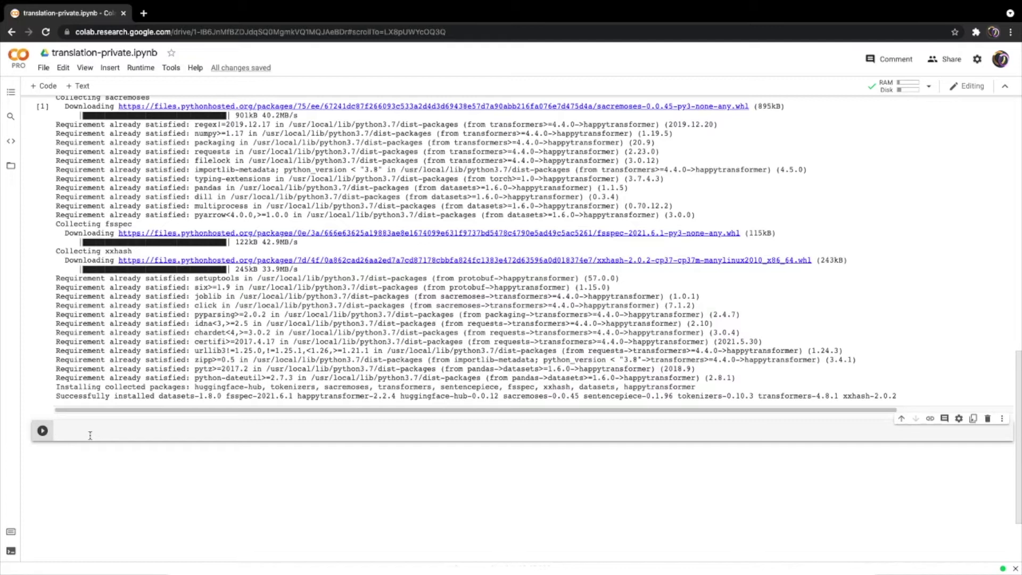
text(from )
text(happytransformer import )
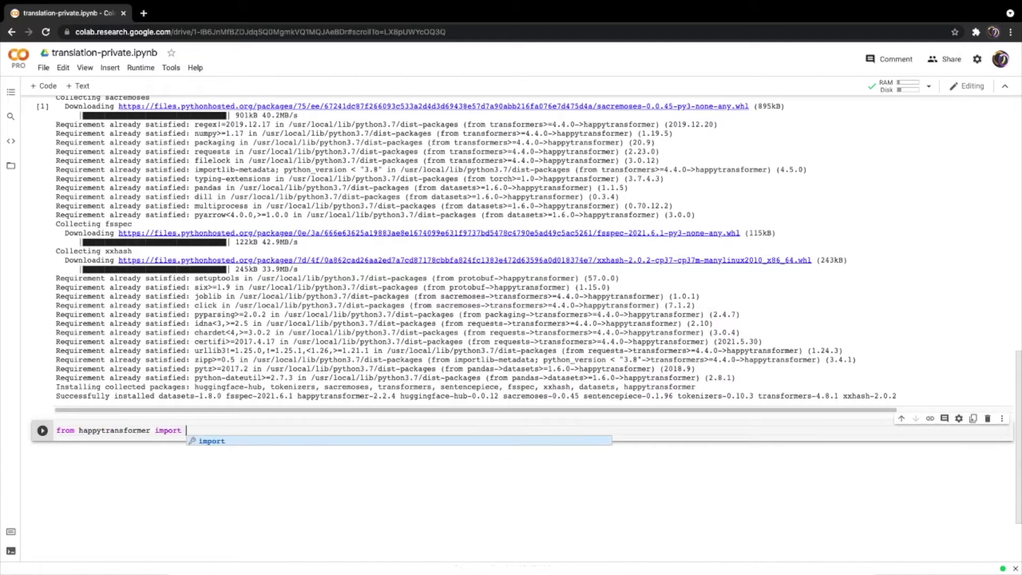
text(HappyT)
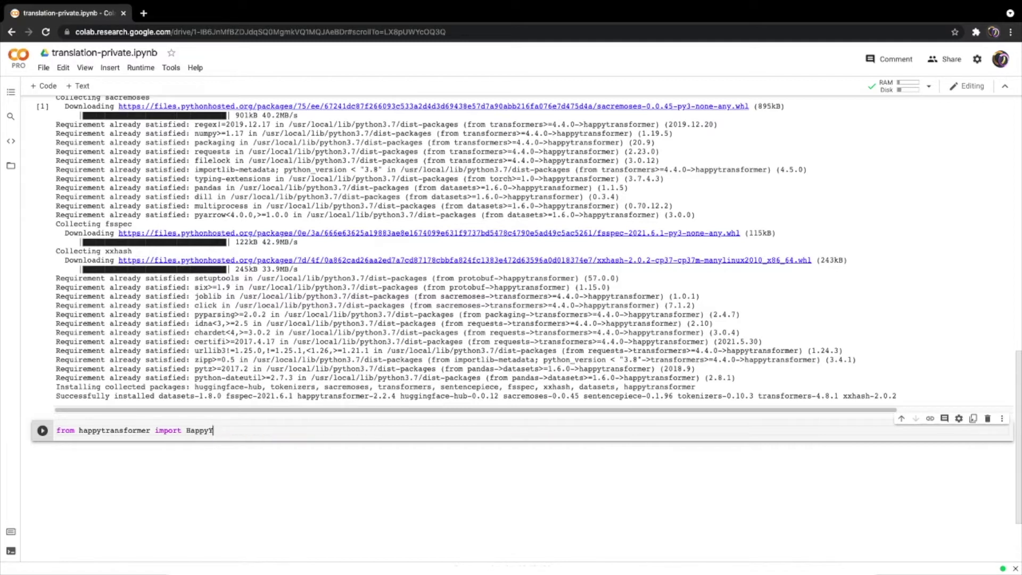
text(ext)
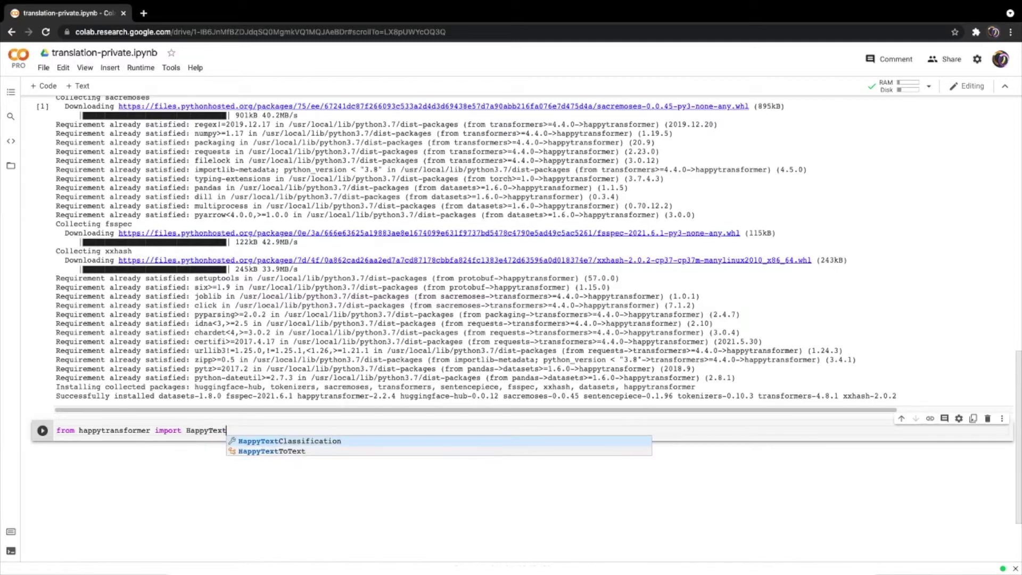
Complete and run the HappyTextToText import cell, then follow the huggingface.co link
key(Down)
key(Return)
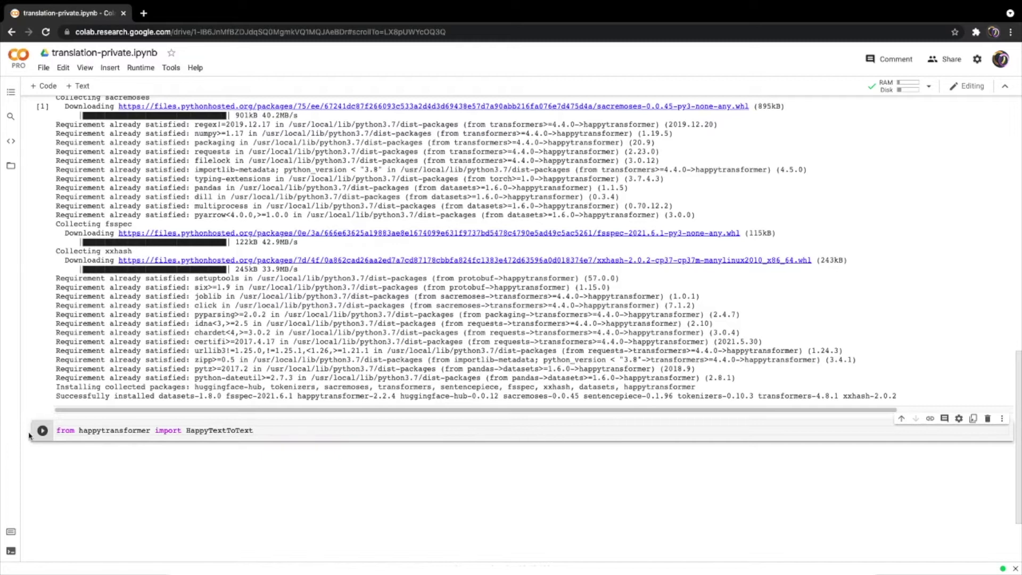
key(shift+Return)
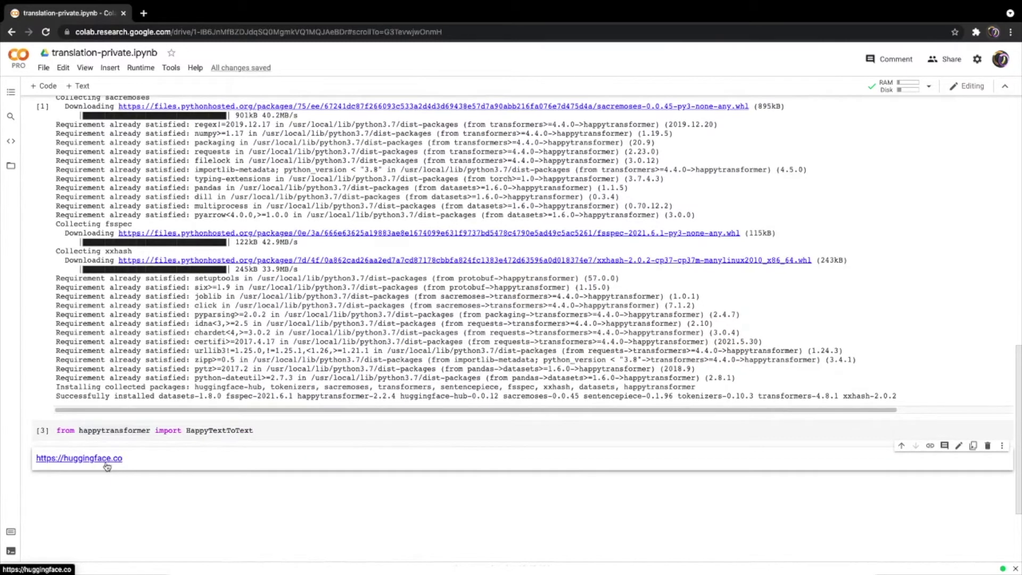
click(97, 461)
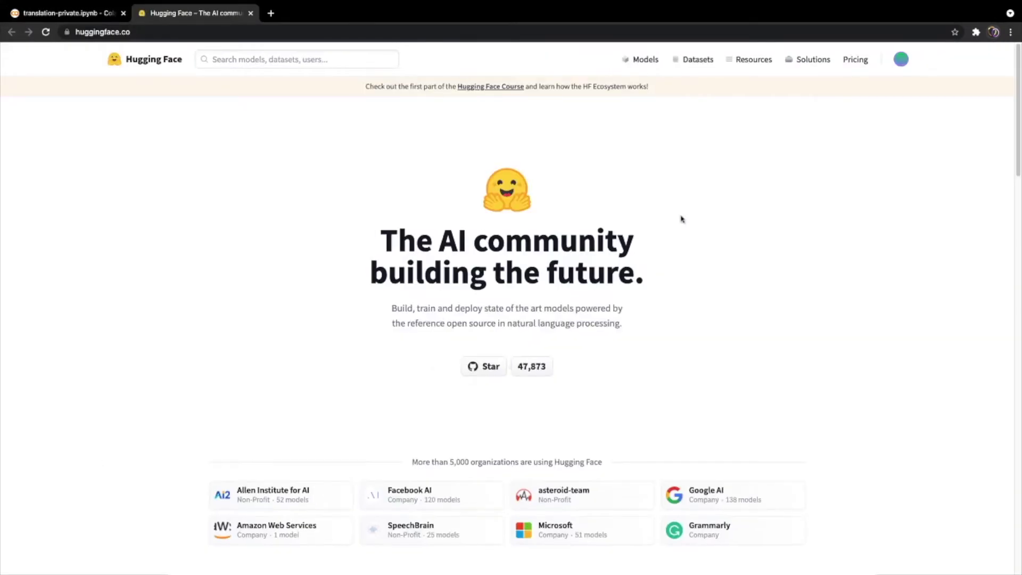
Filter the Hugging Face models to Translation with English and French languages
click(643, 59)
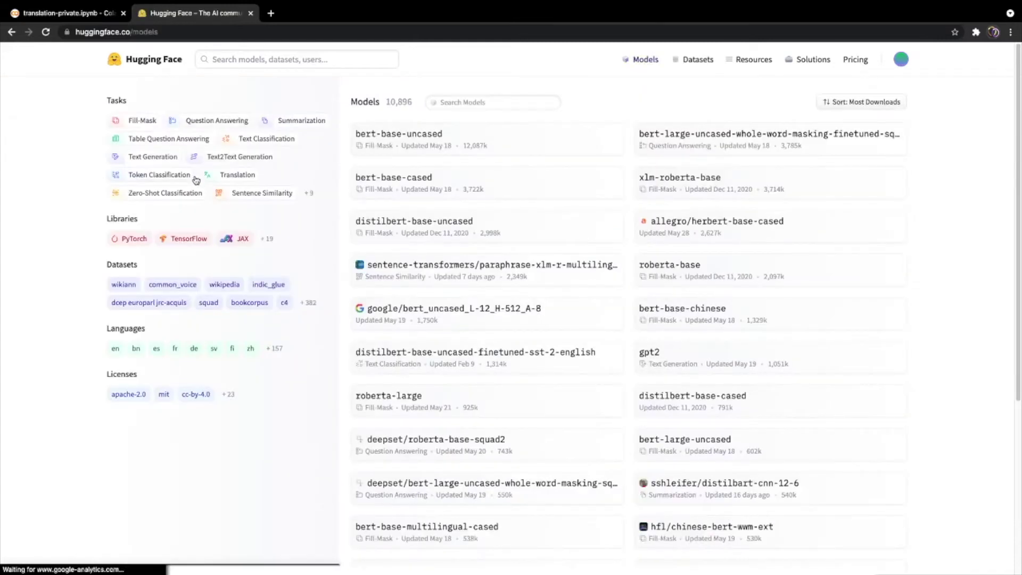
click(232, 176)
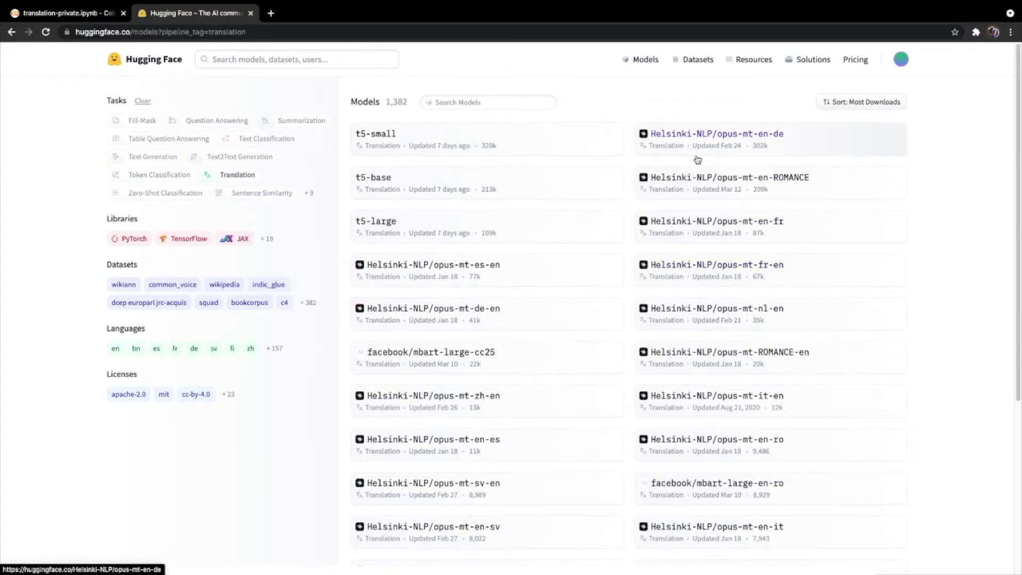
click(116, 352)
click(176, 353)
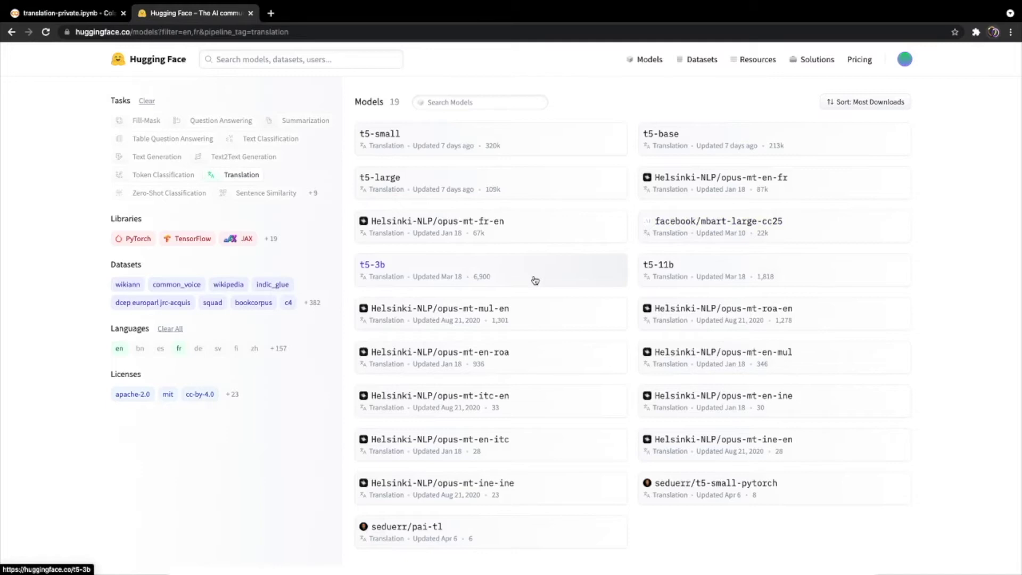
Open the Helsinki-NLP/opus-mt-en-fr model page and return to the Colab notebook
click(703, 186)
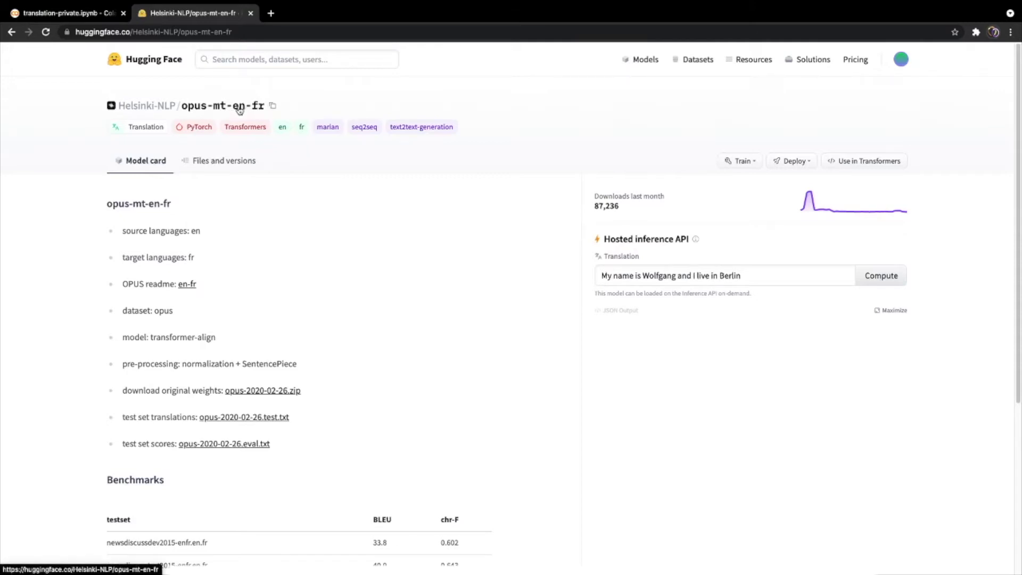
click(12, 31)
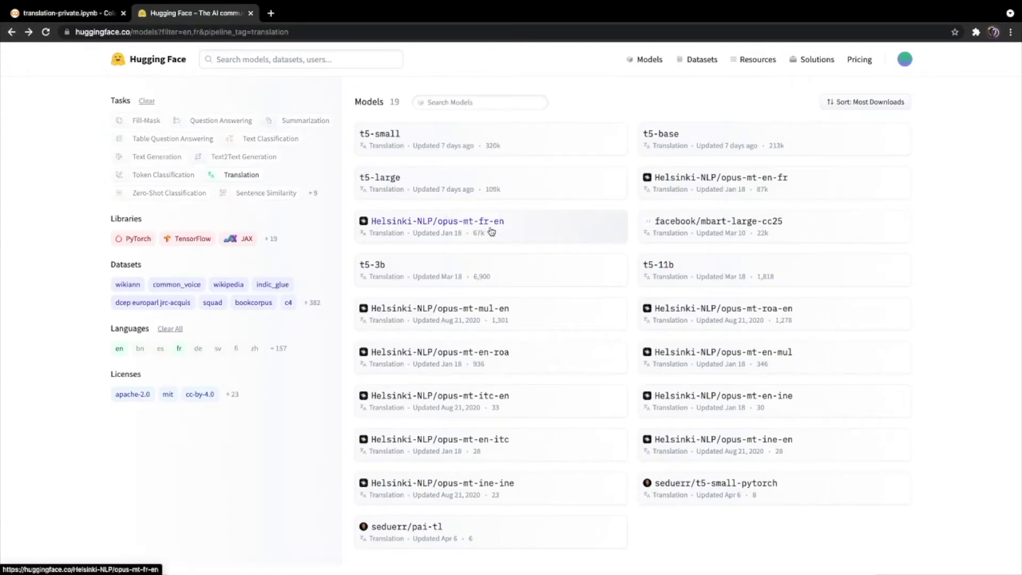
click(735, 184)
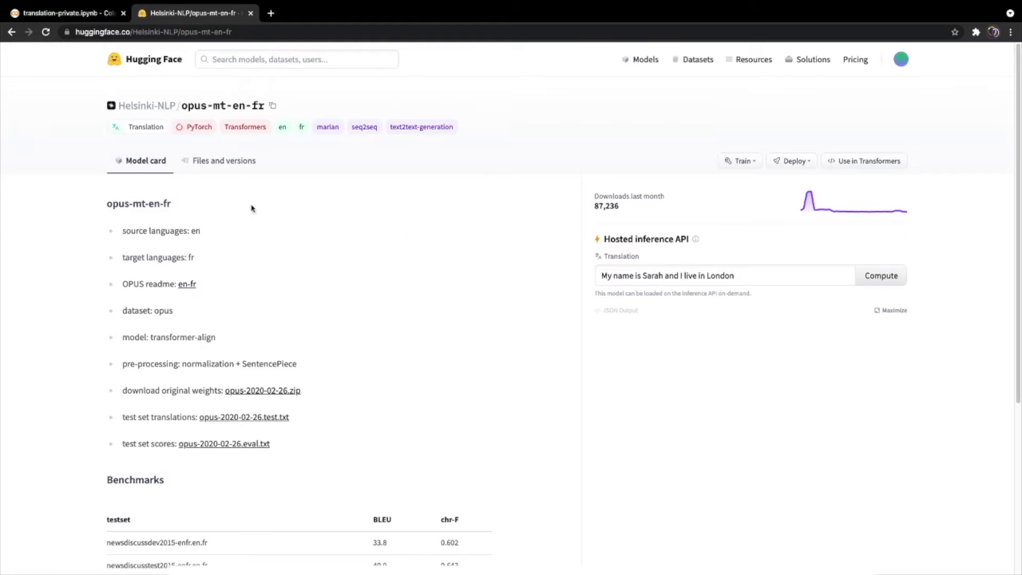
click(61, 14)
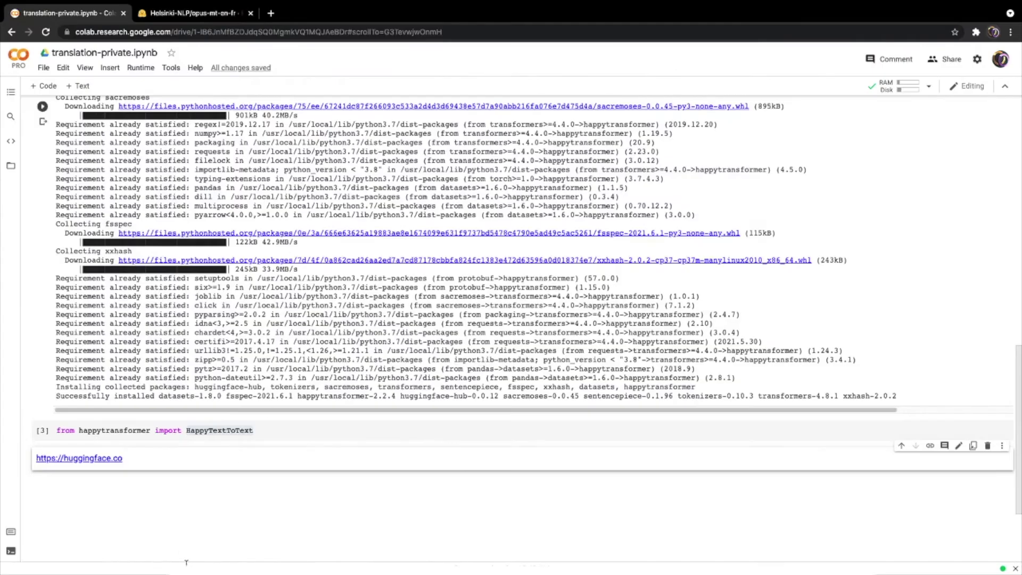
Add a new code cell holding HappyTextToText copied from the import line
click(44, 86)
double_click(219, 430)
key(ctrl+c)
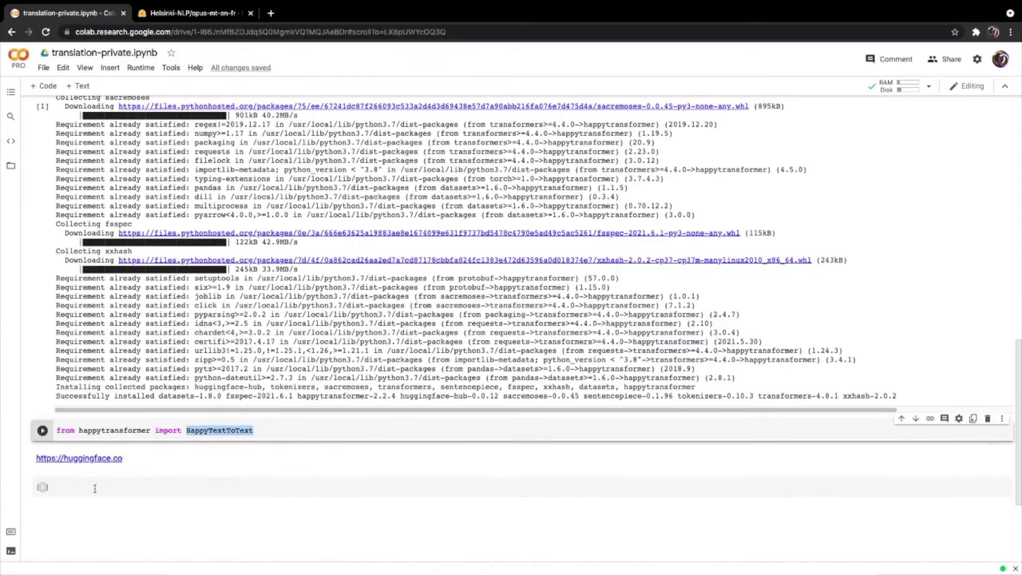
click(95, 487)
key(ctrl+v)
click(57, 481)
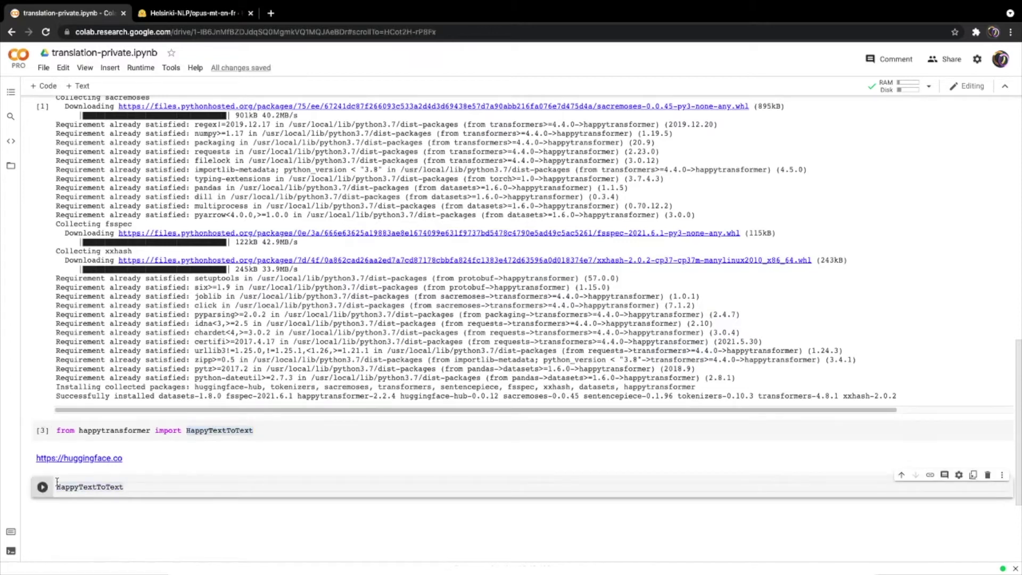
text(happy_tt )
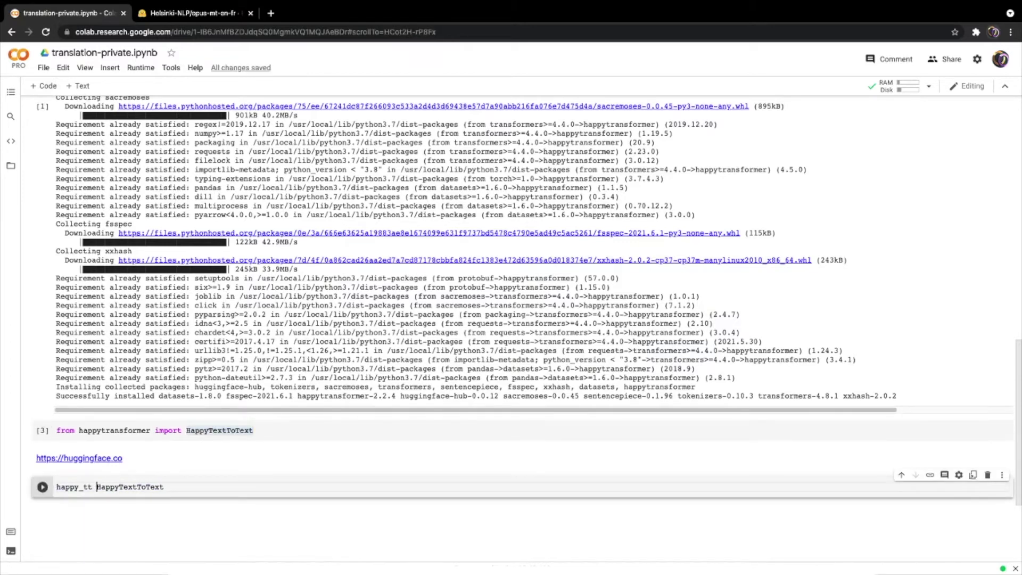
text(=)
key(End)
text(()
double_click(144, 485)
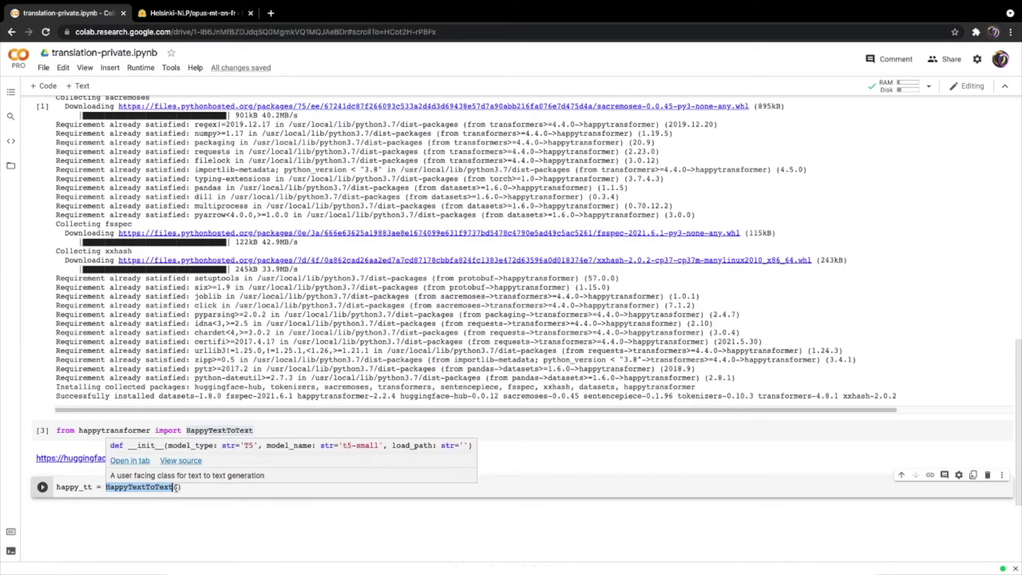
Pass "MARIAN" and "Helsinki-NLP/opus-mt-en-fr" as arguments and run the cell
click(197, 13)
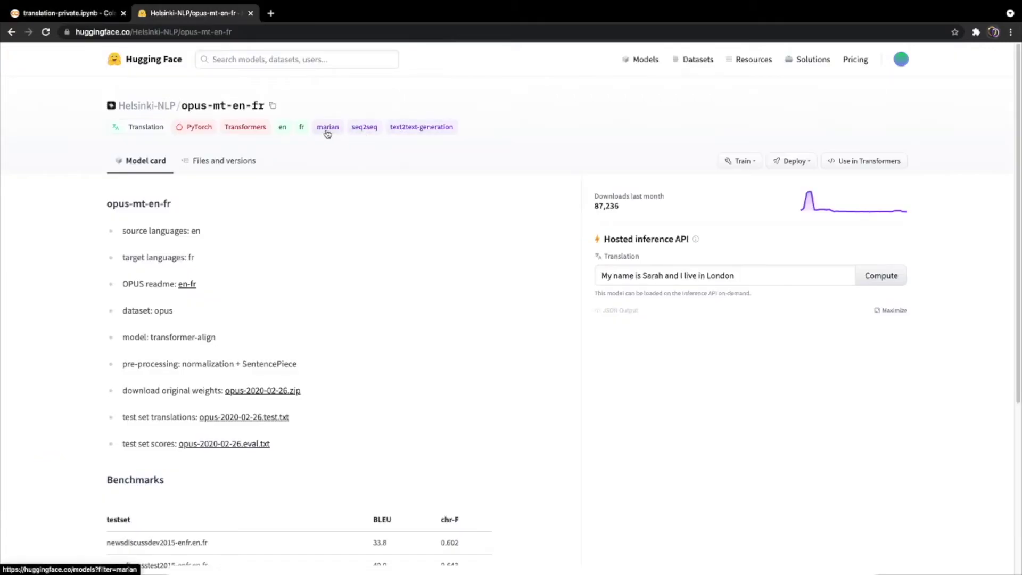
click(68, 13)
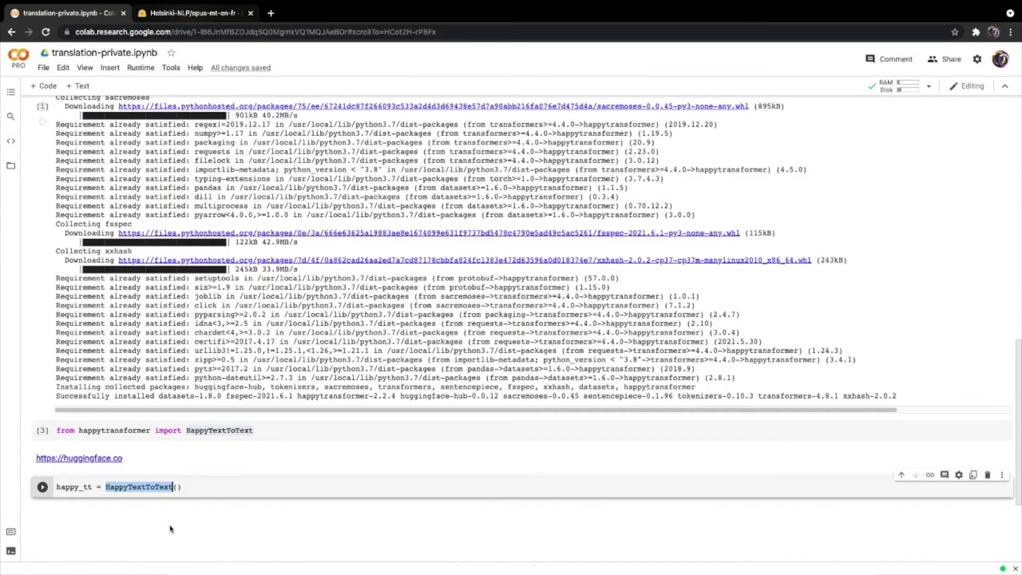
key(Right)
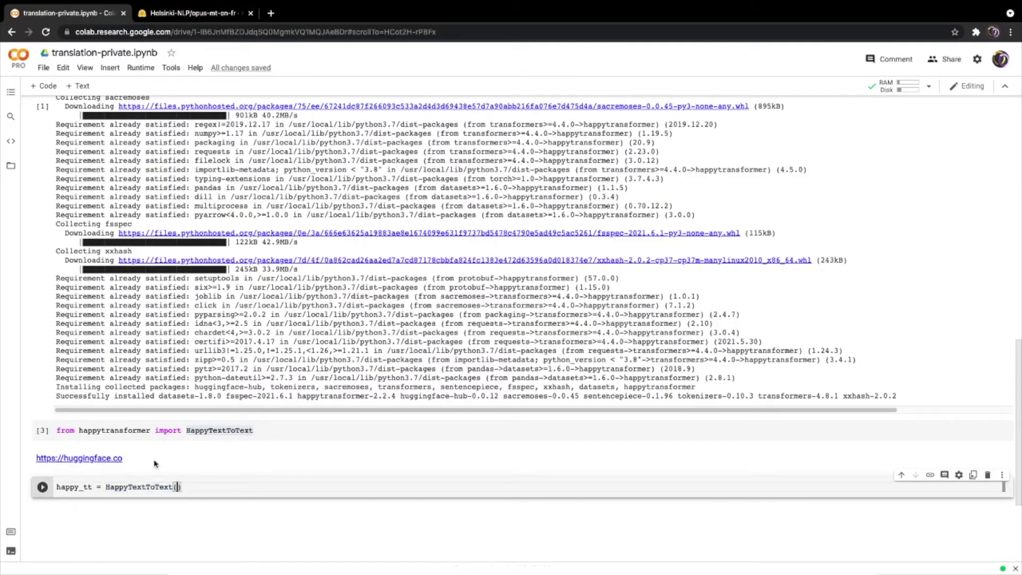
text(")
text(MARIAN)
text(", ")
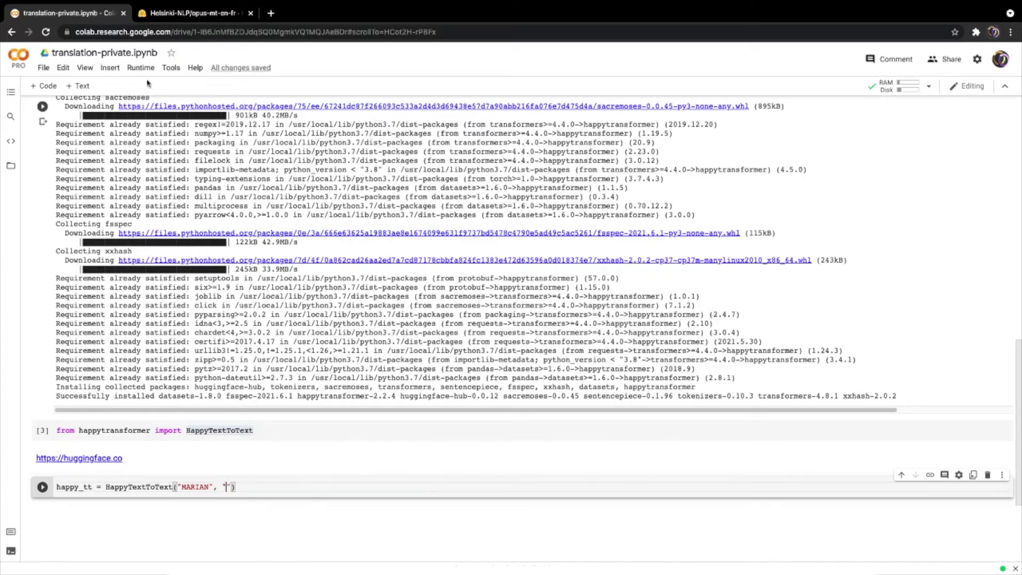
click(196, 13)
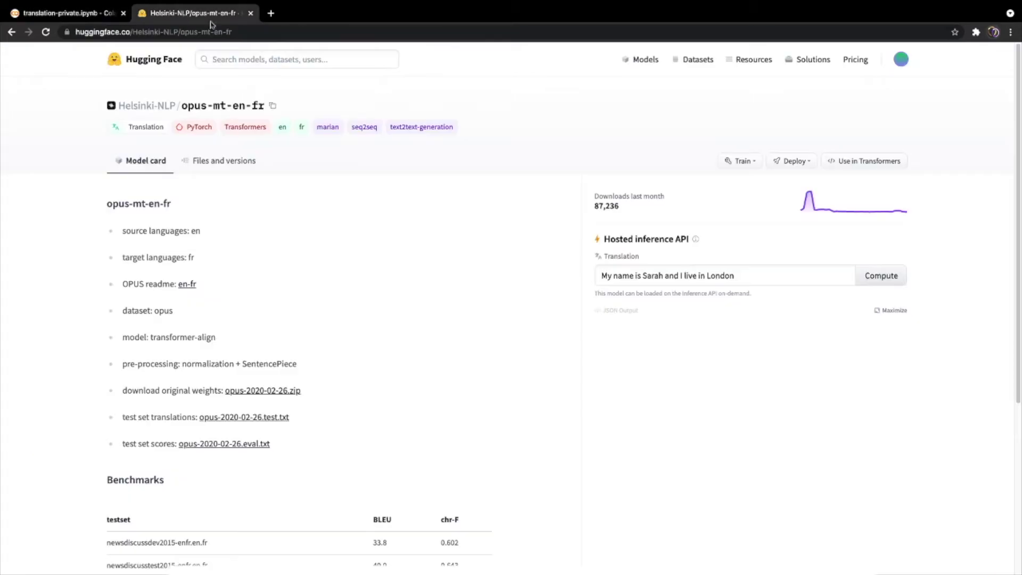
click(273, 106)
click(107, 20)
key(ctrl+v)
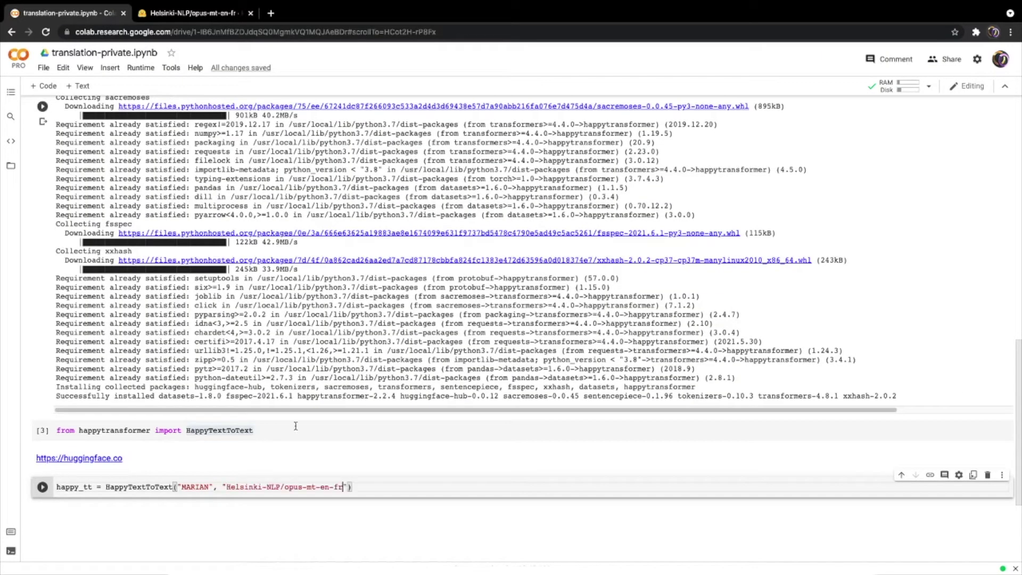
click(42, 487)
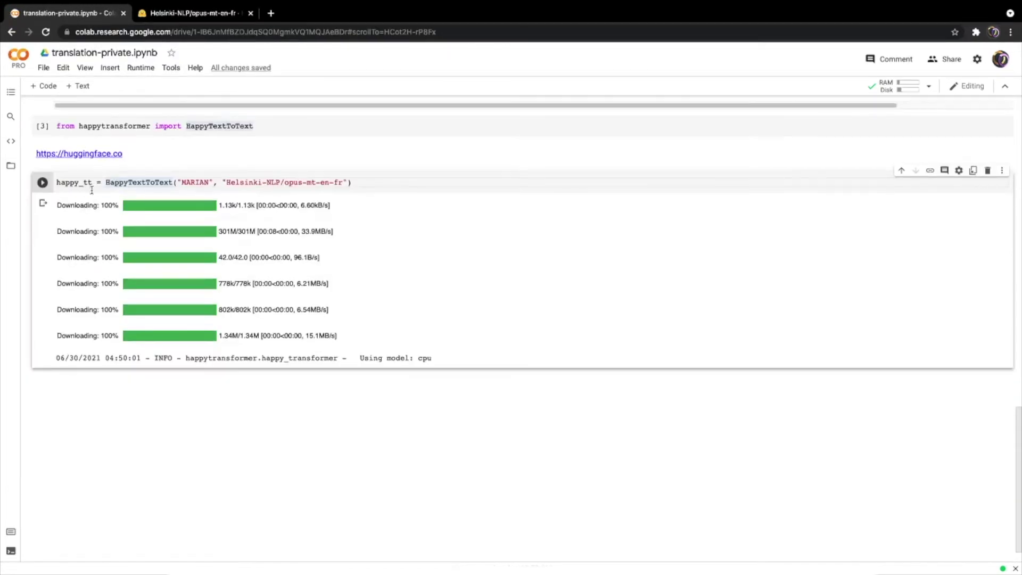
Create and run a cell with result = happy_tt.generate_text("My name is Eric ")
click(44, 85)
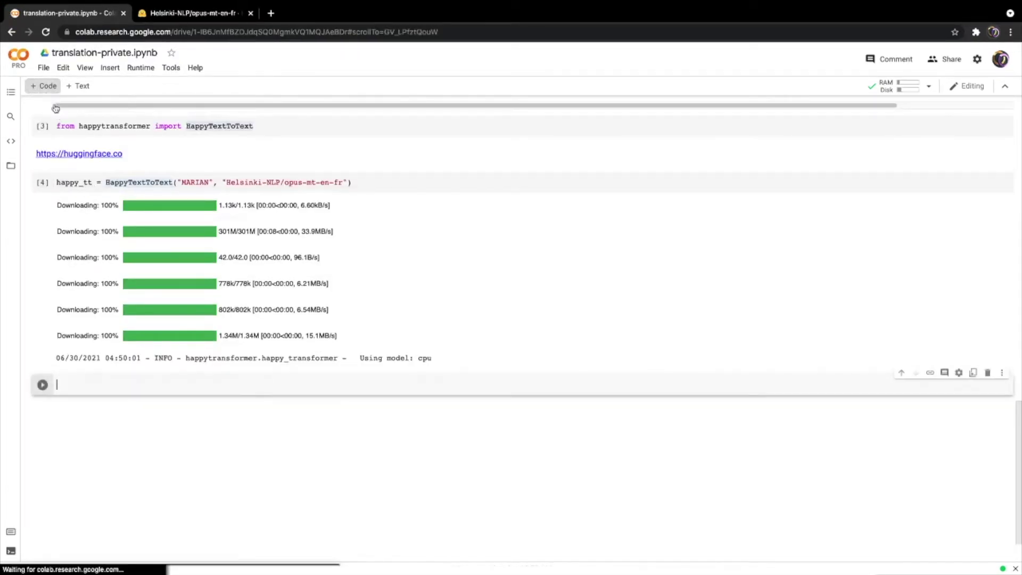
double_click(75, 180)
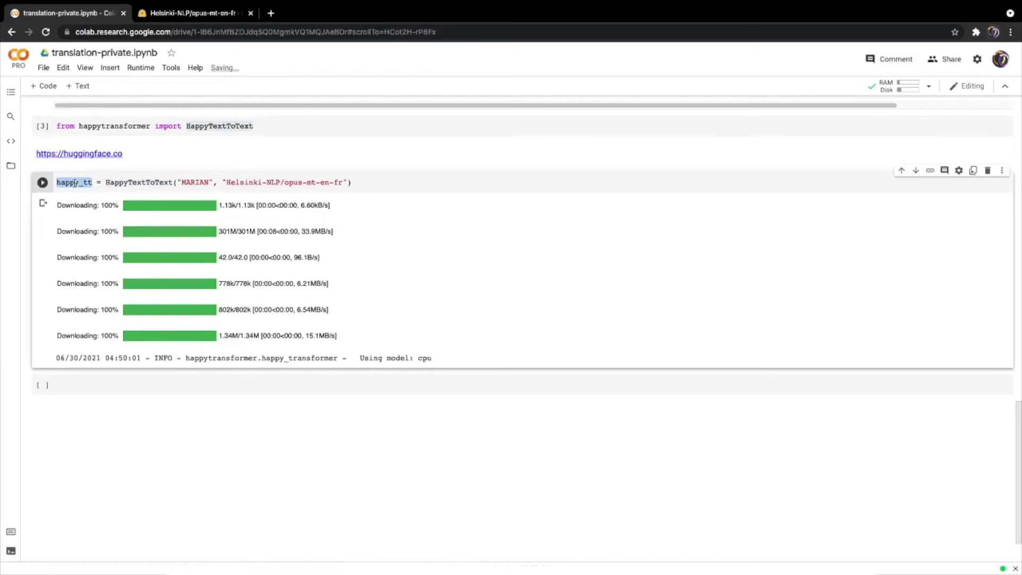
click(76, 386)
key(ctrl+v)
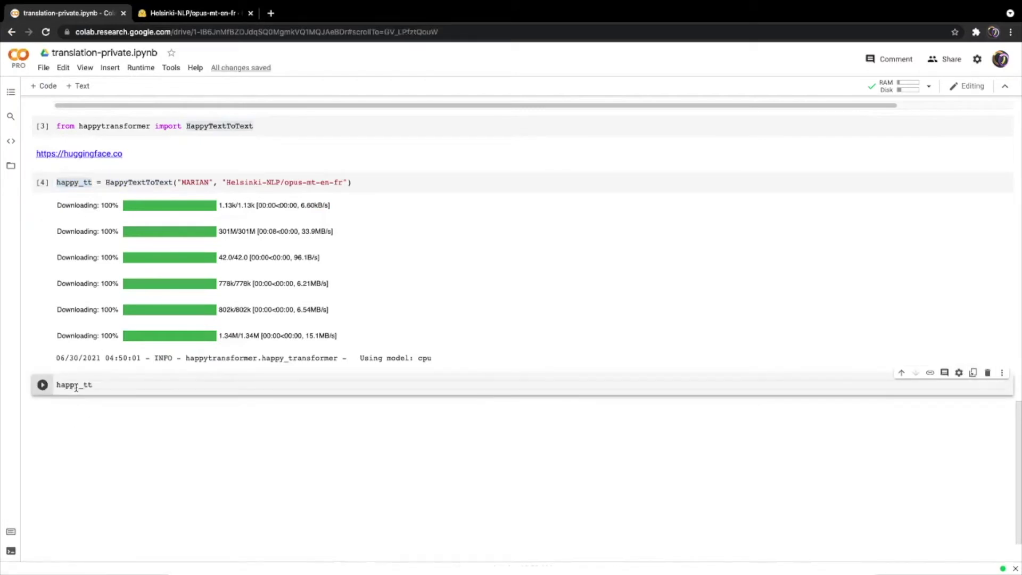
text(.g)
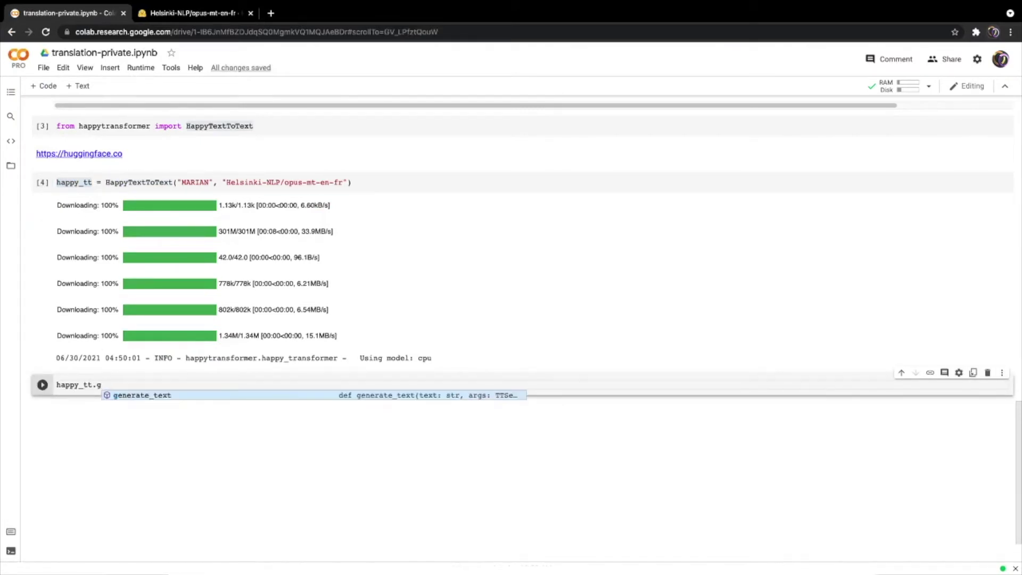
key(Tab)
text(()
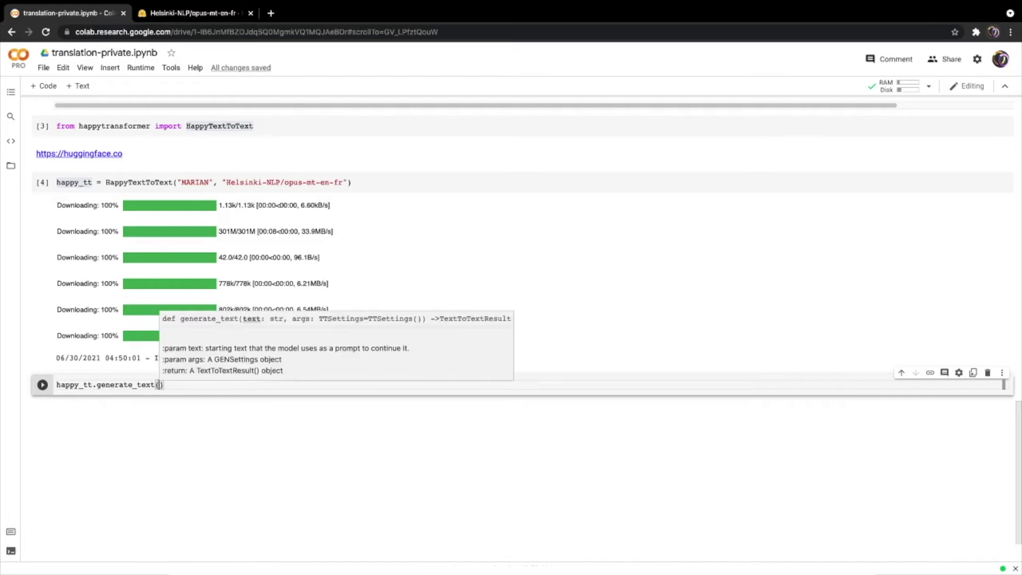
text(")
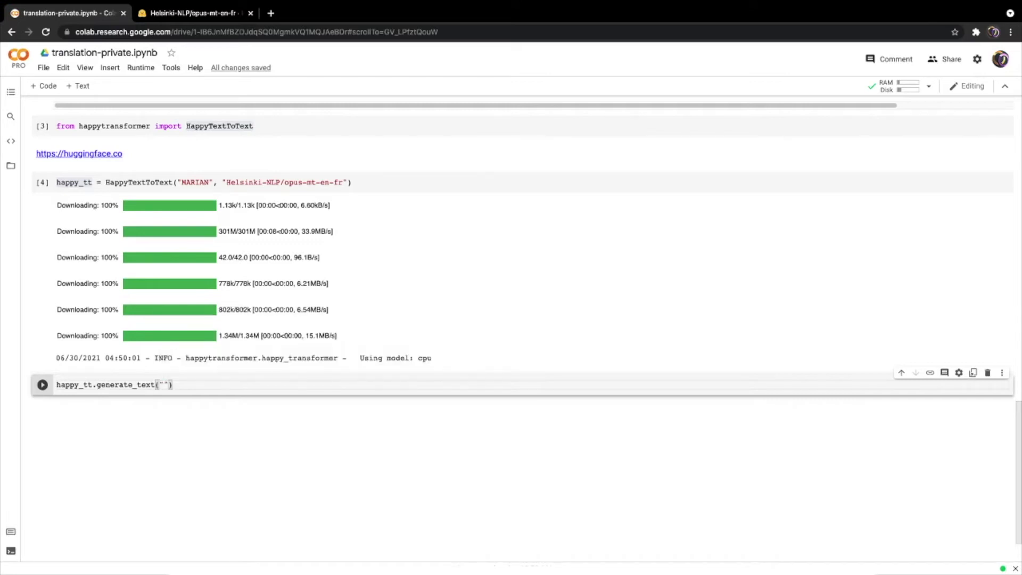
text(My name is)
text( Eric )
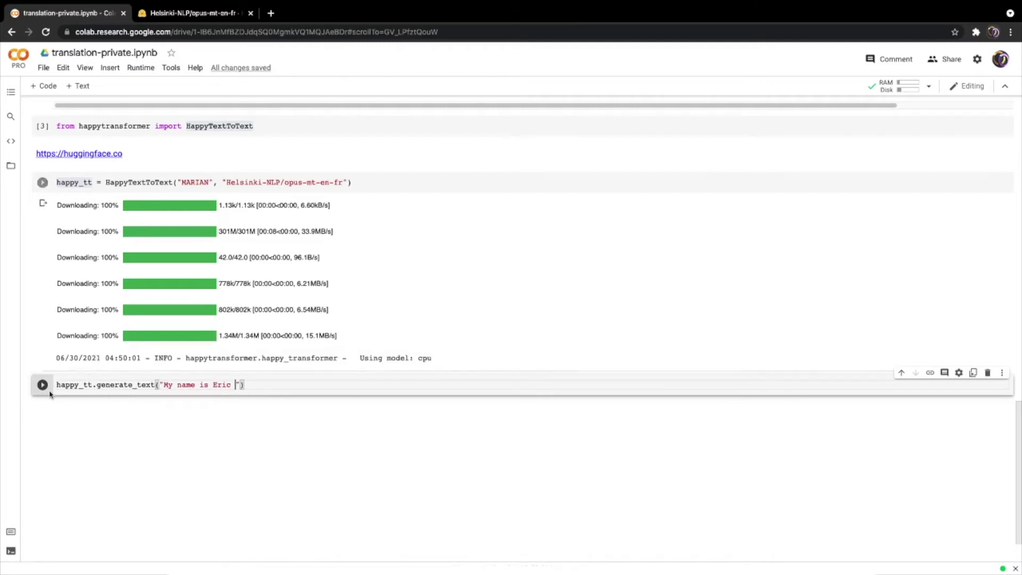
text(result =)
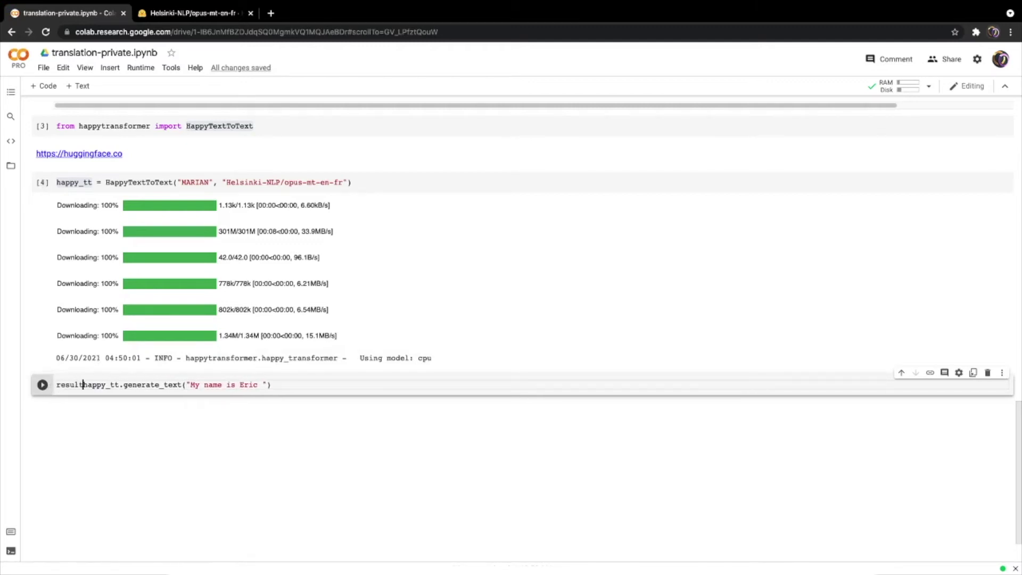
click(42, 384)
Add and run a print(result) cell, showing a TextToTextResult
click(50, 86)
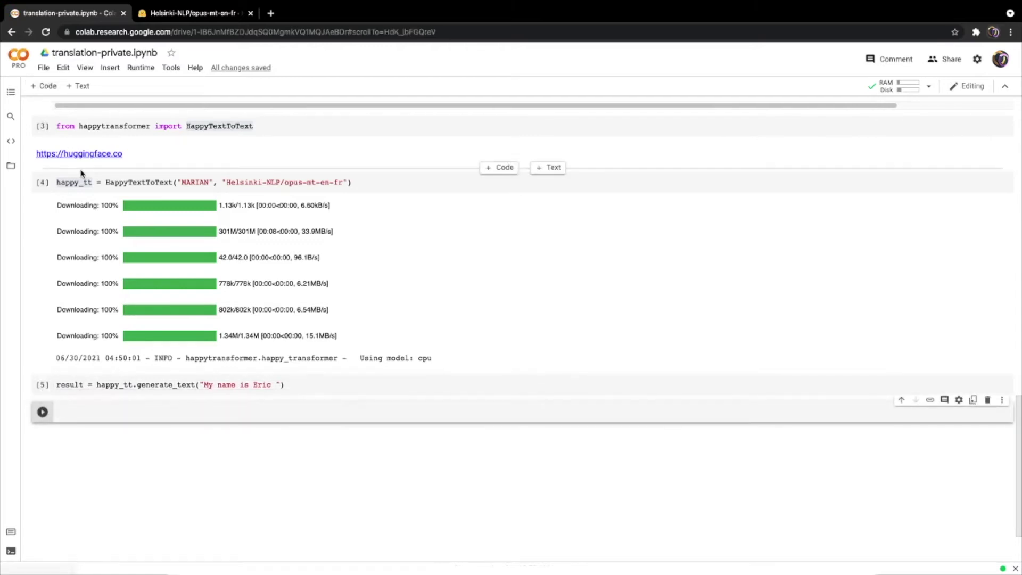
text(print(result)
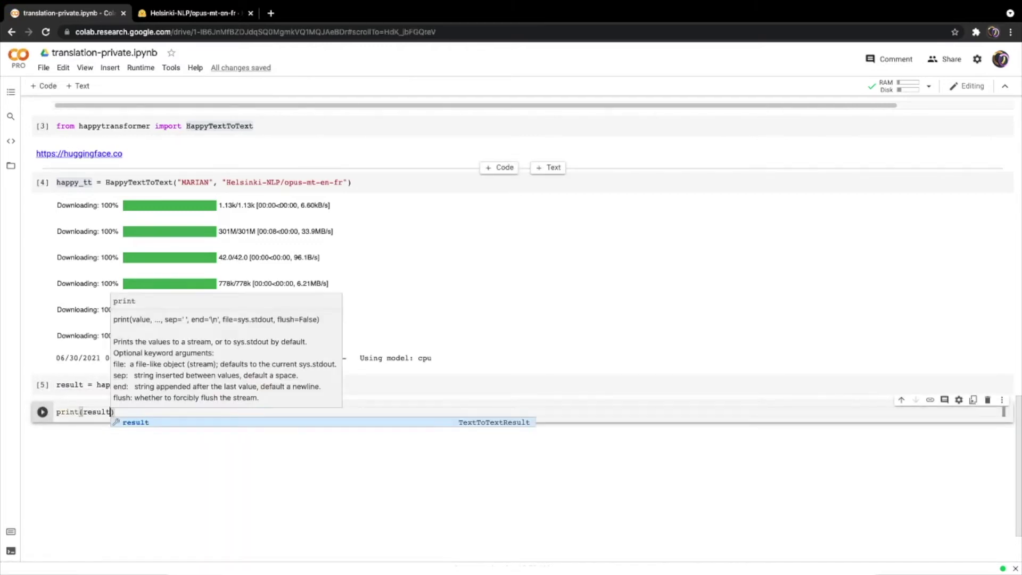
click(42, 412)
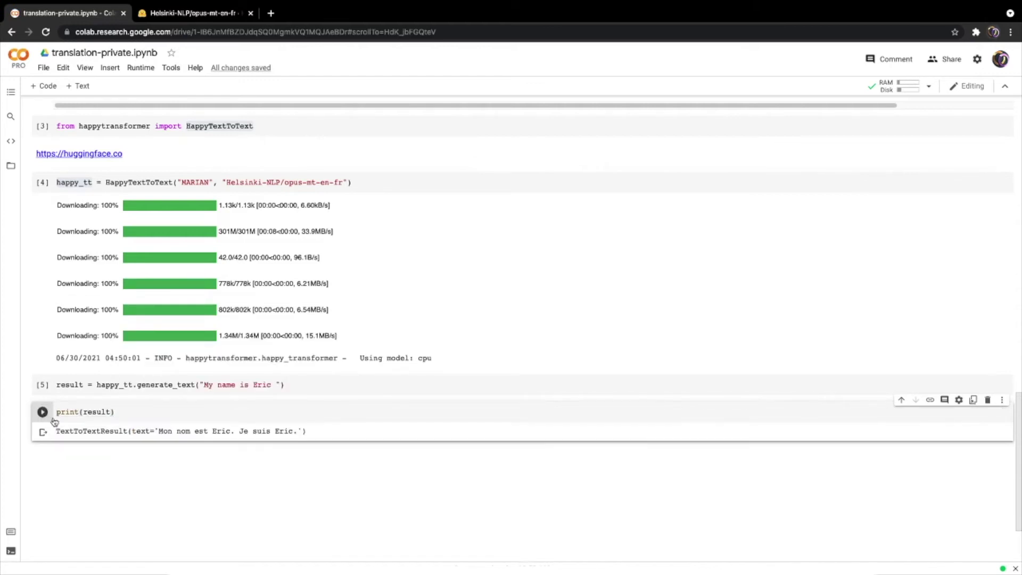
double_click(81, 428)
click(144, 431)
click(109, 412)
Add and run a print(result.text) cell
click(45, 85)
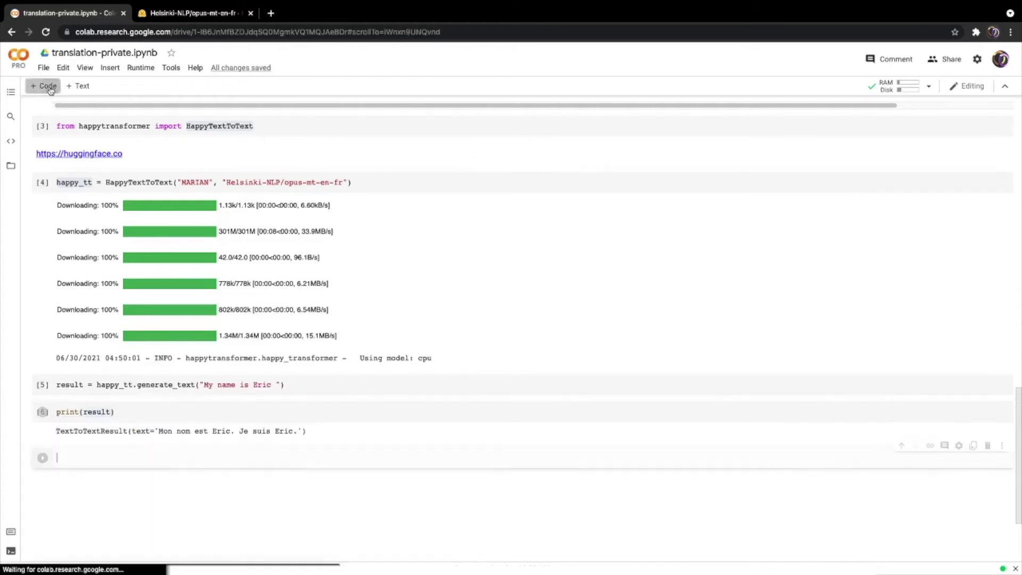
click(99, 461)
key(ctrl+v)
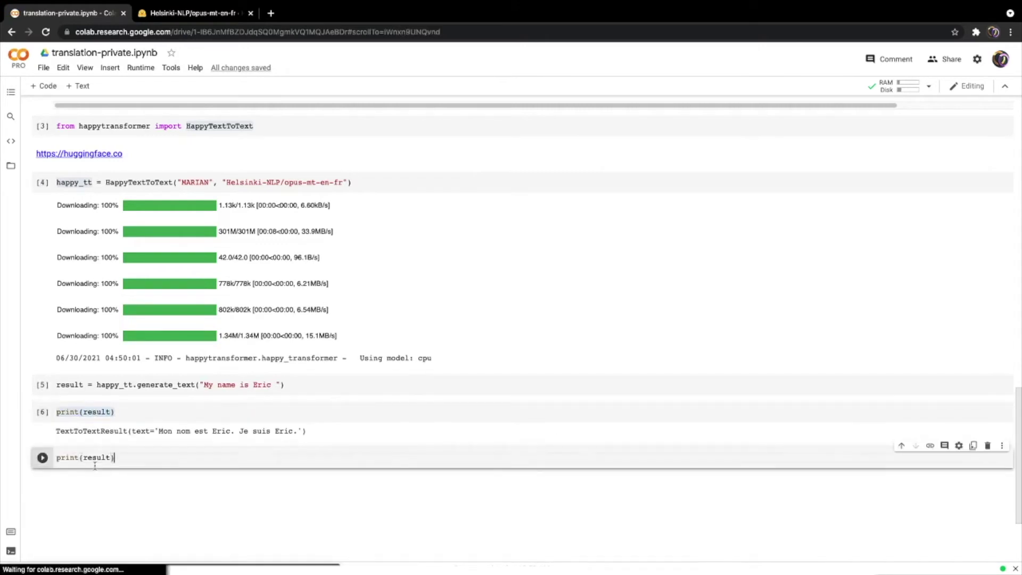
text(.te)
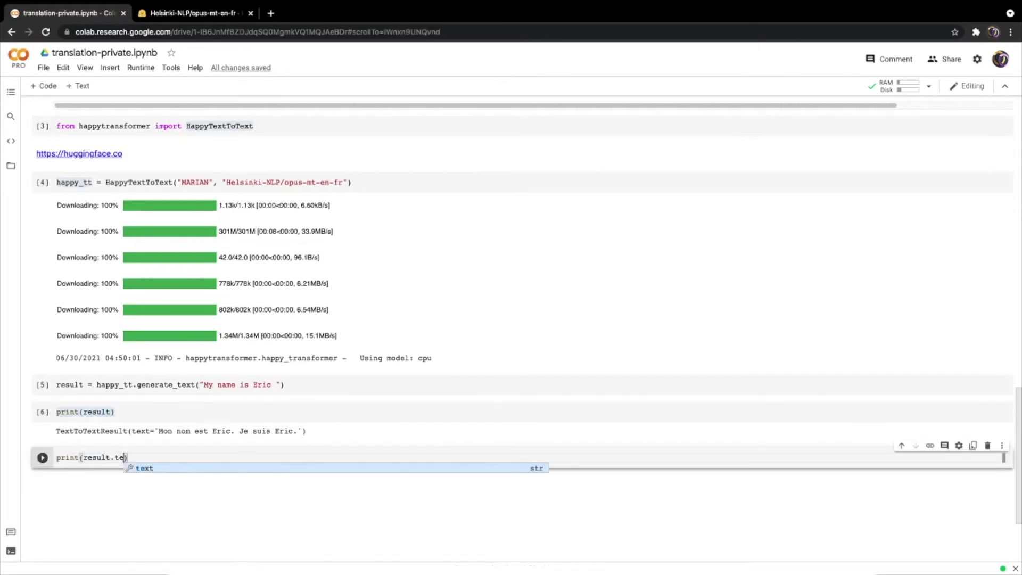
text(xt)
click(42, 457)
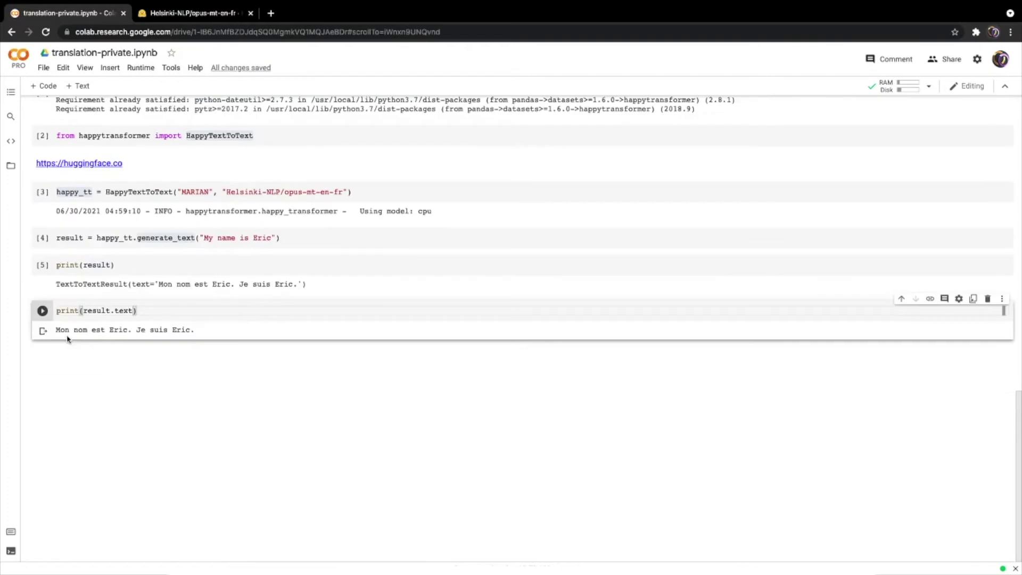
Highlight the French output "Mon nom est Eric. Je suis Eric."
drag(59, 331, 193, 330)
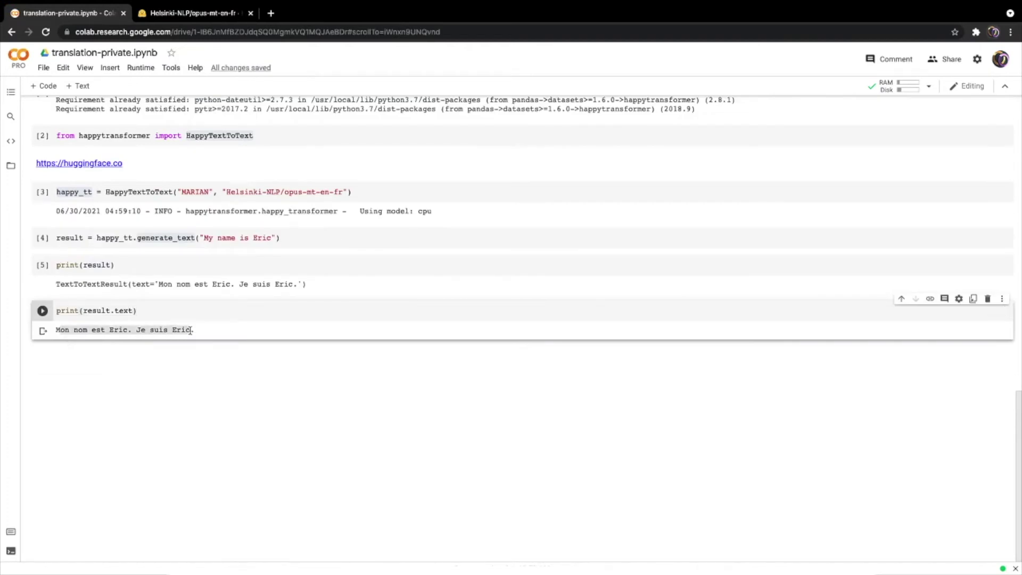
click(150, 330)
drag(132, 330, 56, 329)
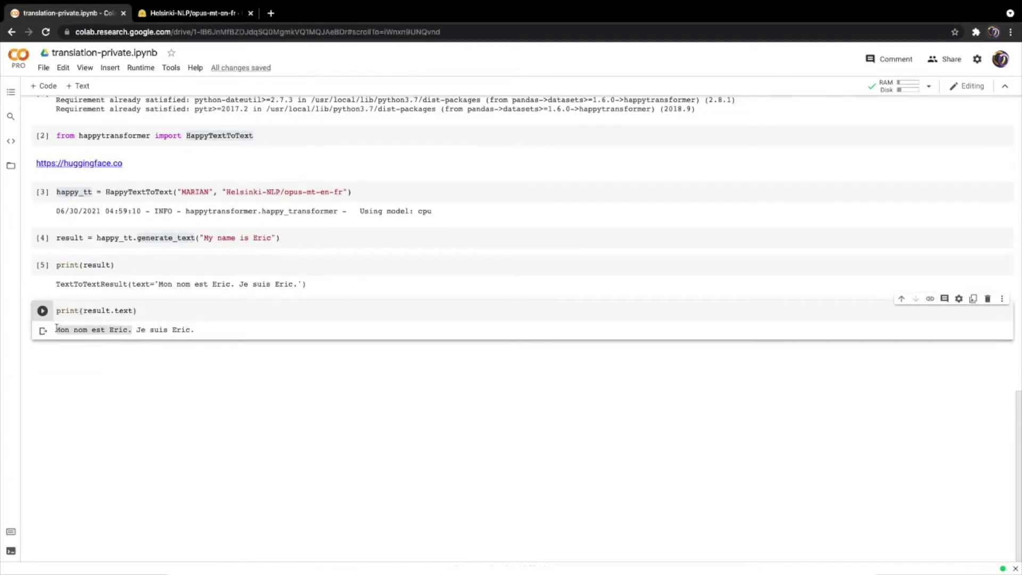
drag(133, 330, 55, 331)
click(130, 331)
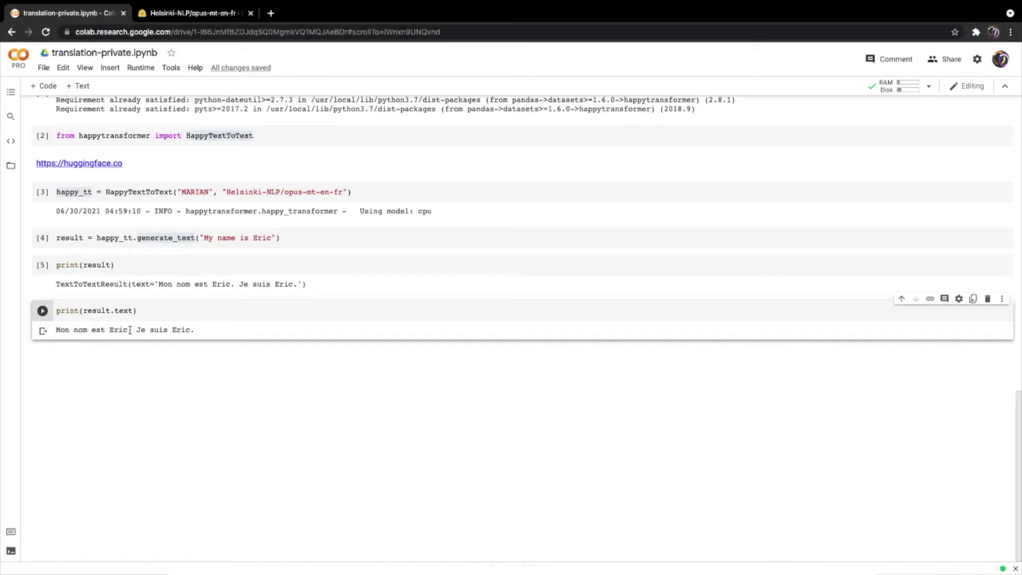
click(113, 316)
double_click(169, 238)
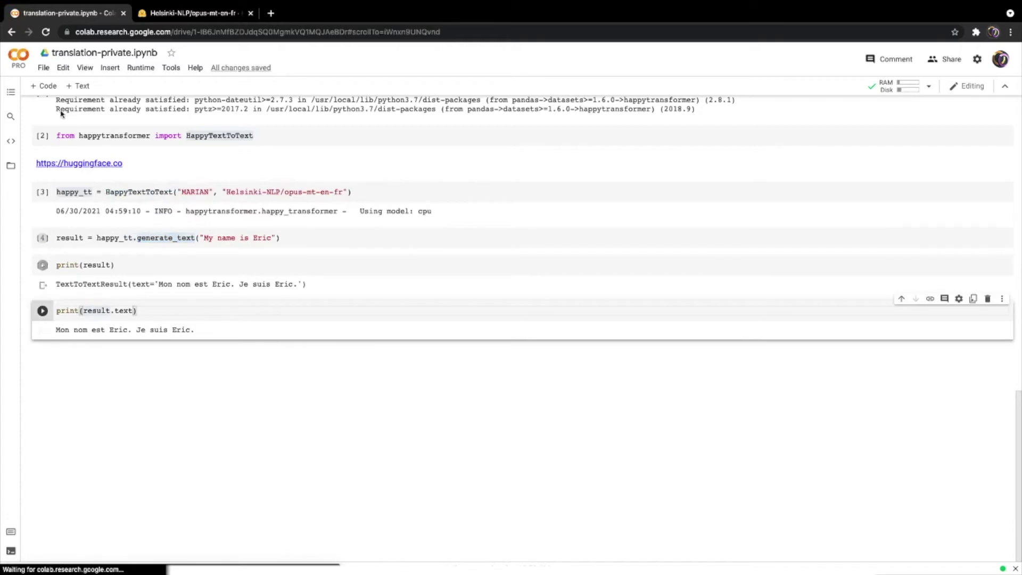
Add and run a cell importing TTSettings from happytransformer
click(47, 87)
text(from ha)
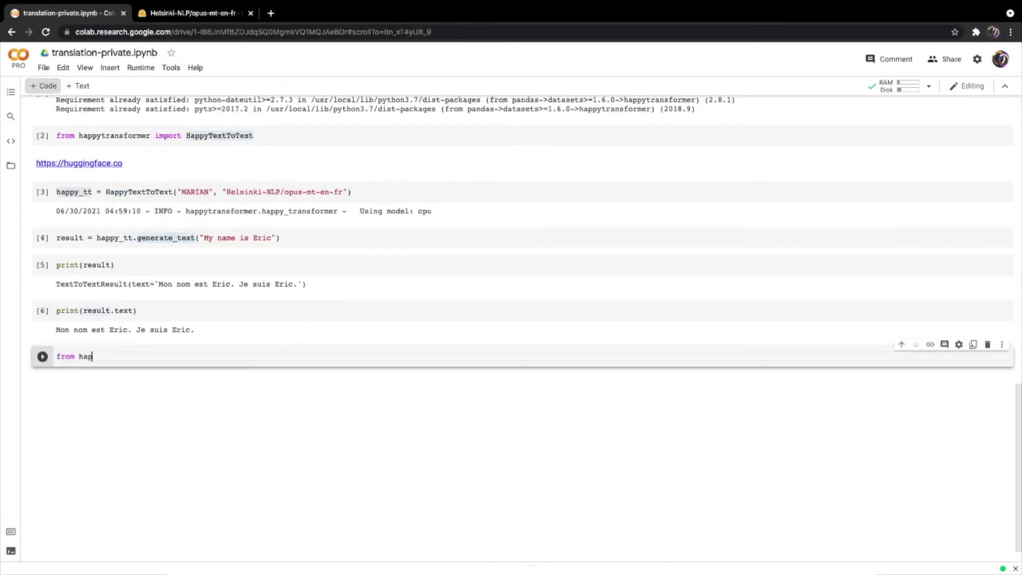
text(pp)
key(Tab)
text(i)
text(mport )
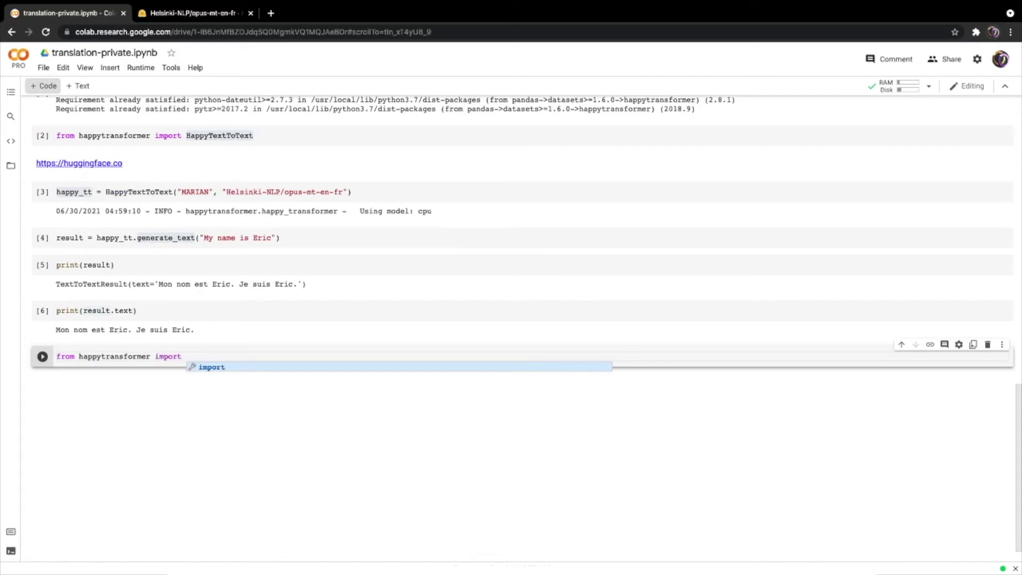
text(TT)
key(Tab)
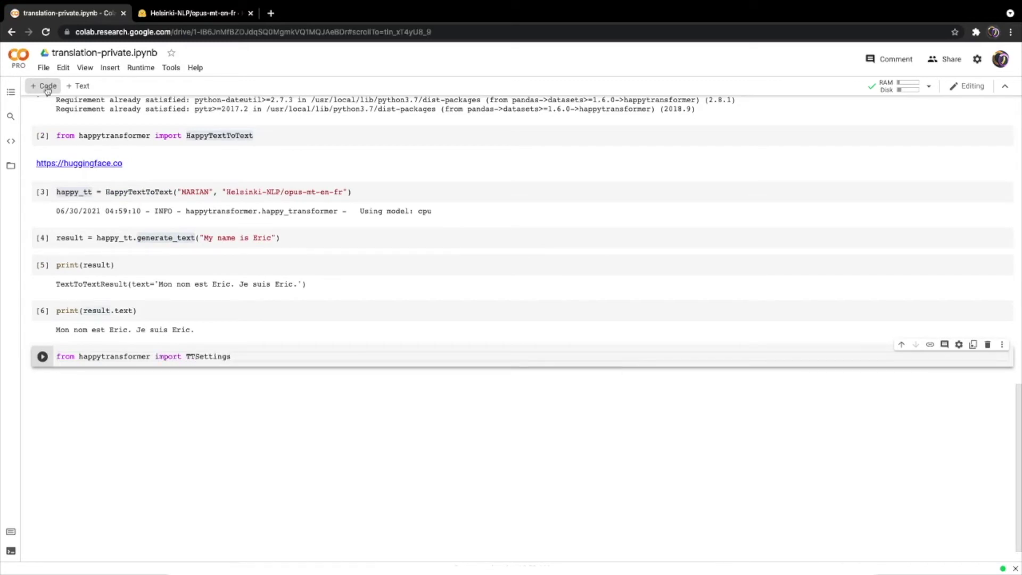
click(43, 357)
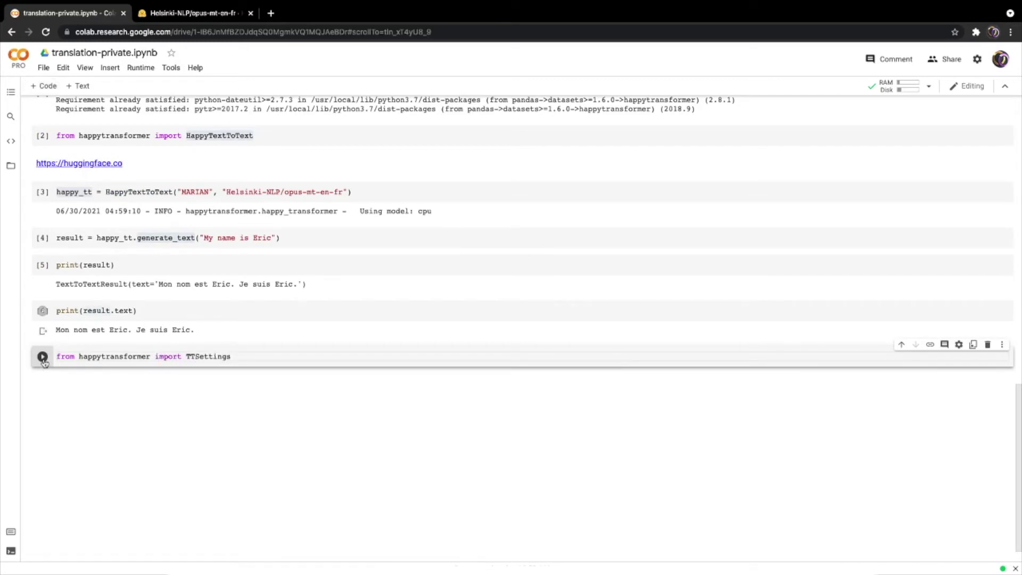
Create and run args = TTSettings(min_length=2) in a new cell
click(48, 85)
click(216, 356)
click(140, 389)
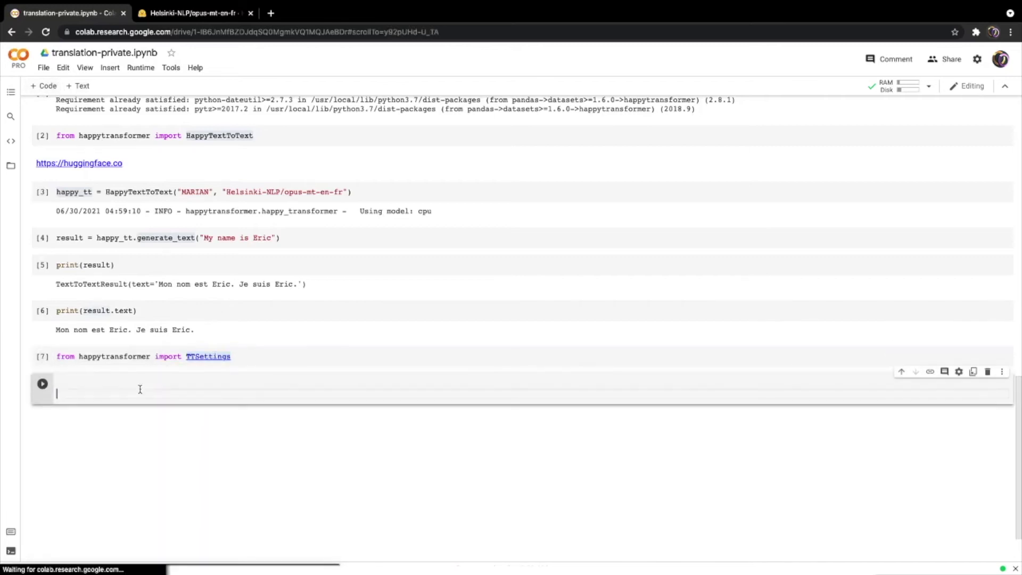
click(206, 356)
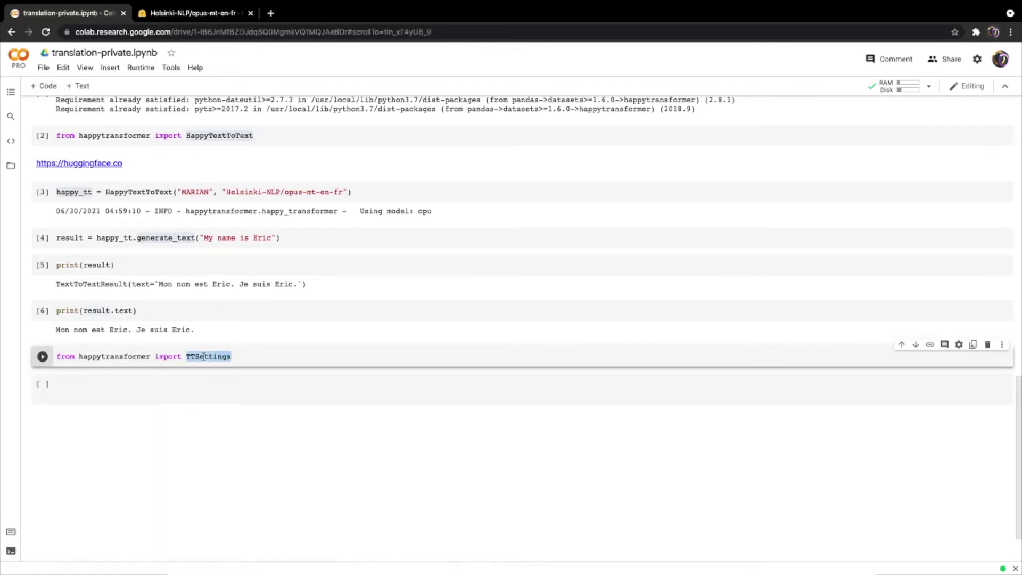
click(98, 387)
text(args )
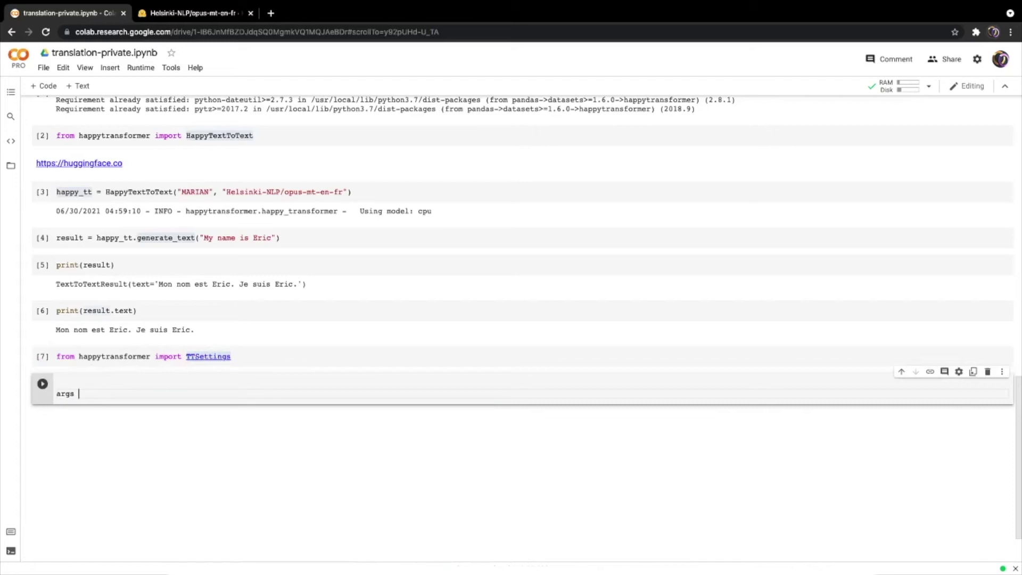
text(= TTSettings()
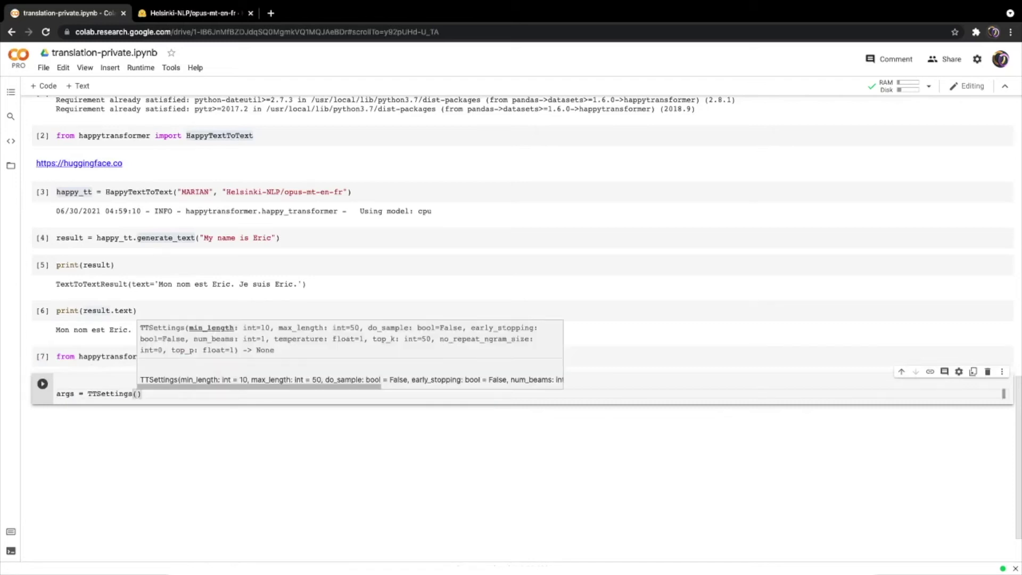
text(min)
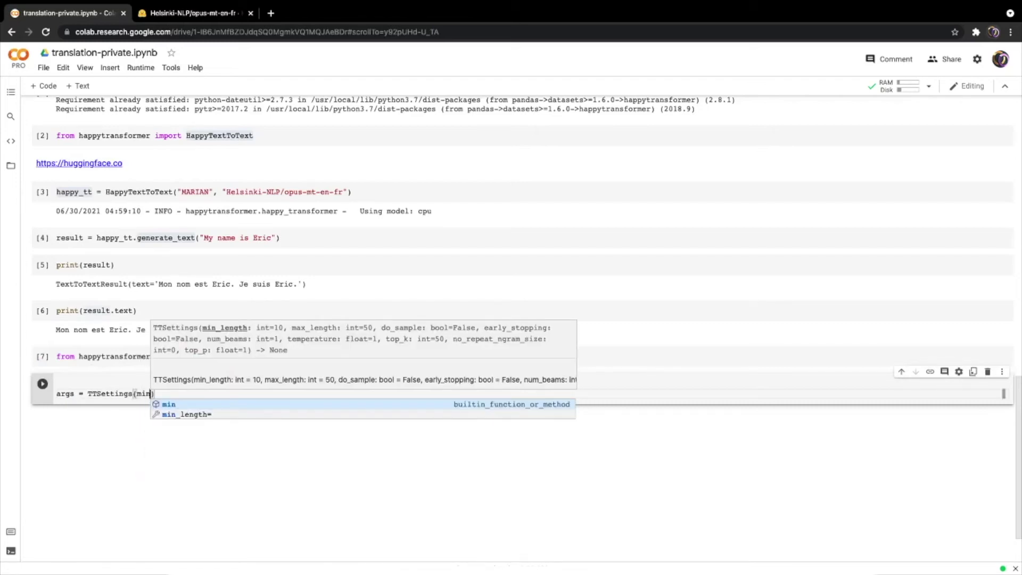
key(Down)
key(Return)
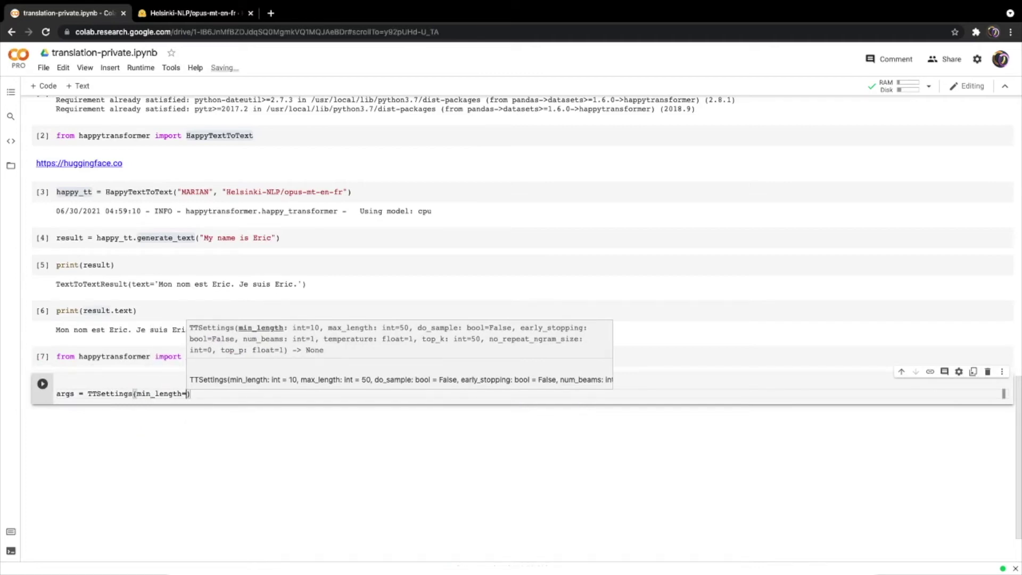
text(2)
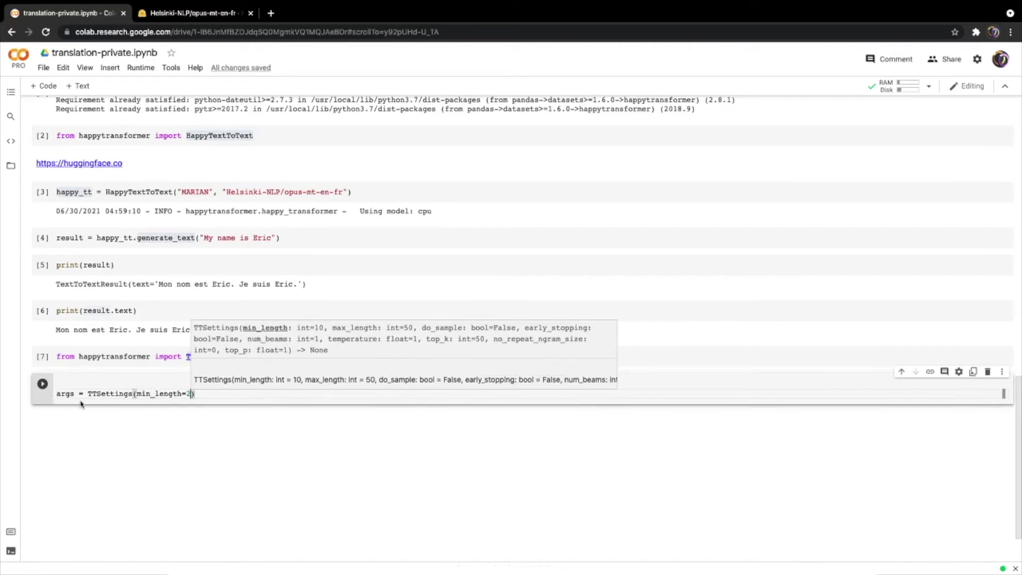
click(43, 385)
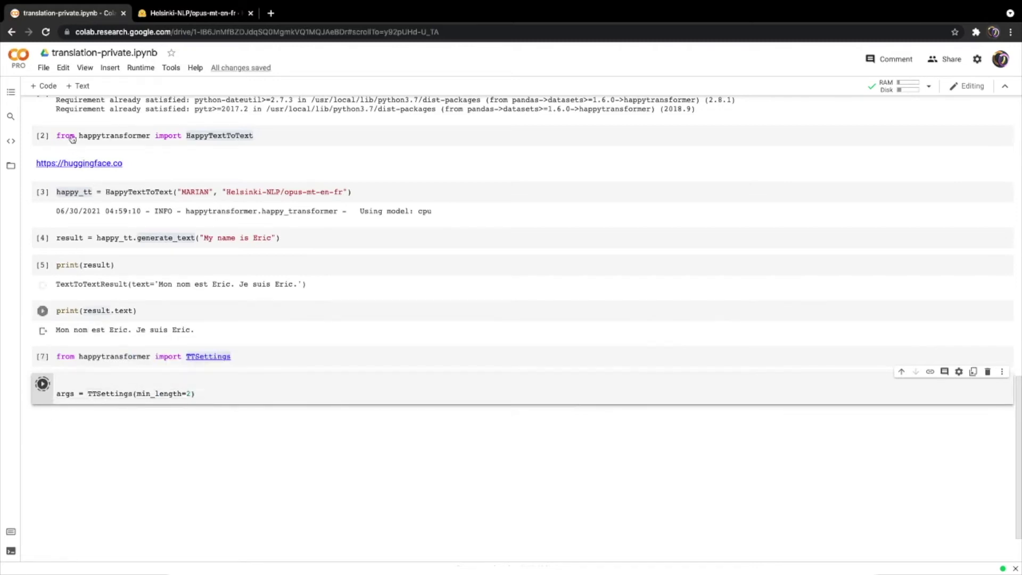
Rerun the generate_text line in a new cell with args=args added
double_click(147, 237)
triple_click(147, 237)
key(ctrl+c)
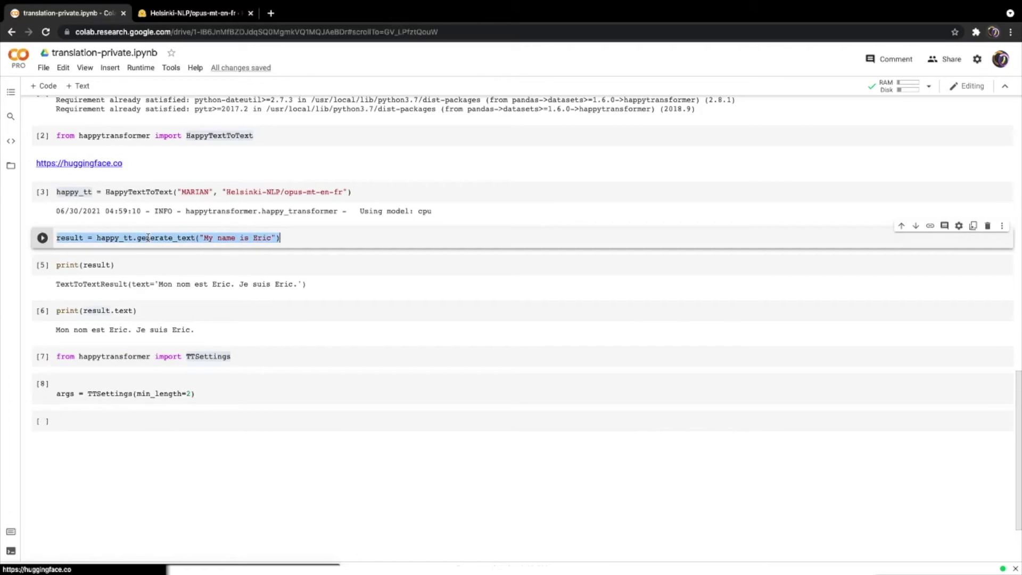
click(91, 435)
key(ctrl+v)
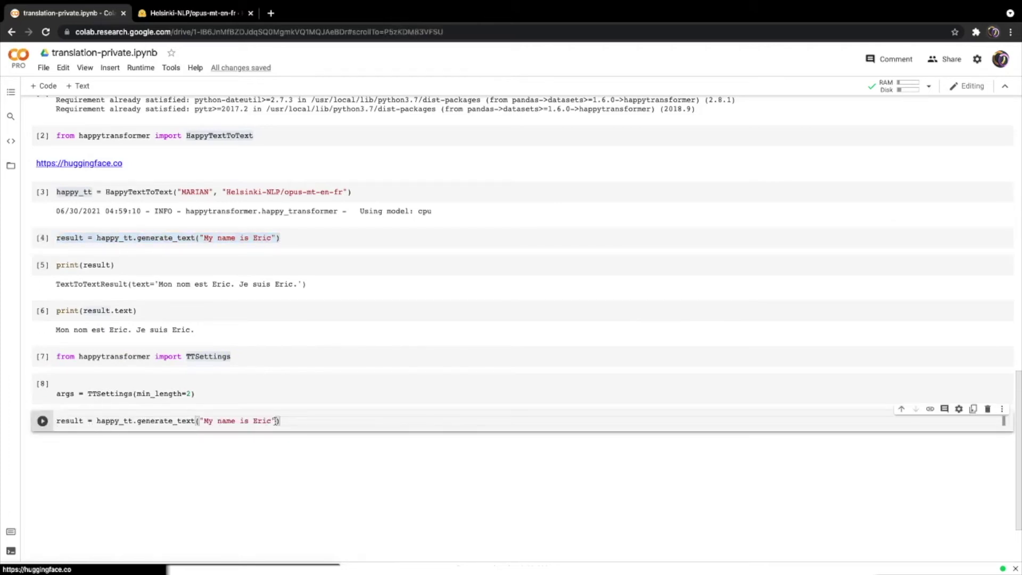
text(, args)
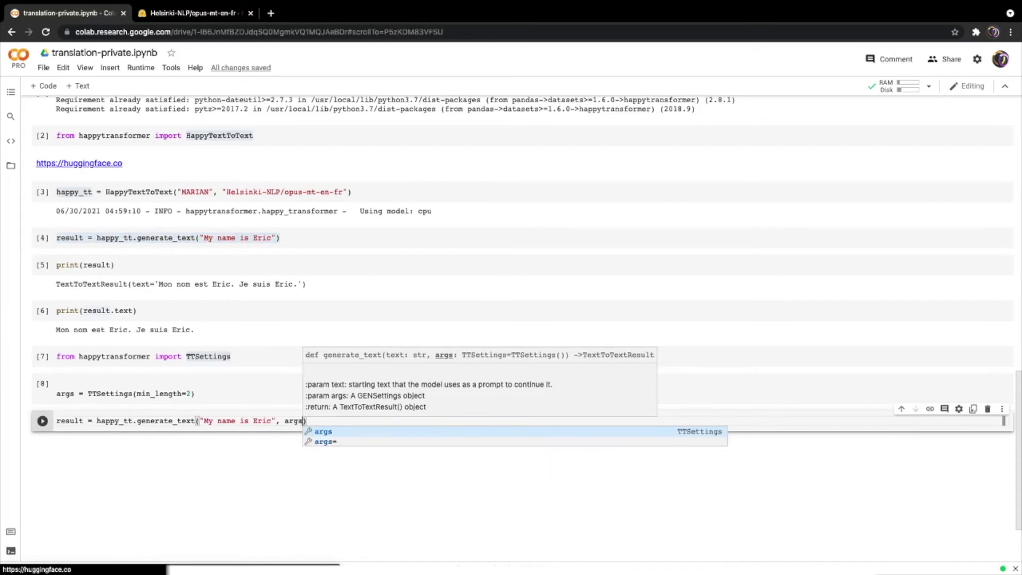
text(=args)
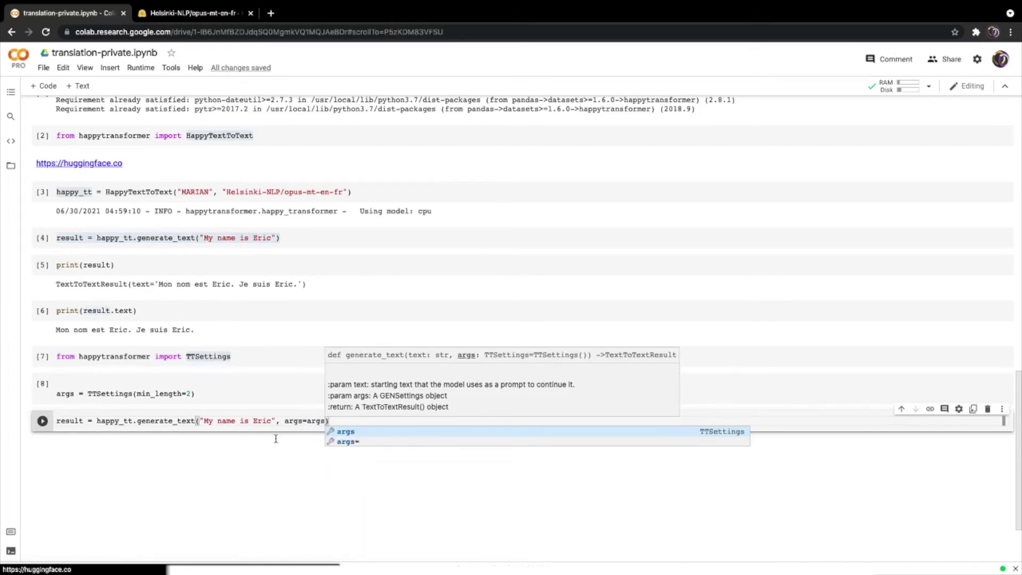
click(158, 393)
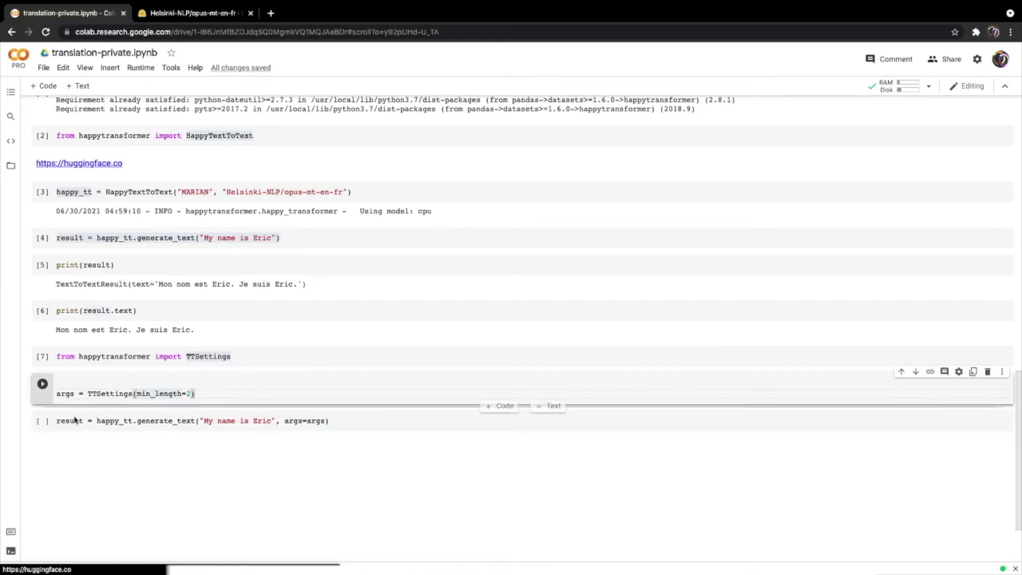
click(42, 421)
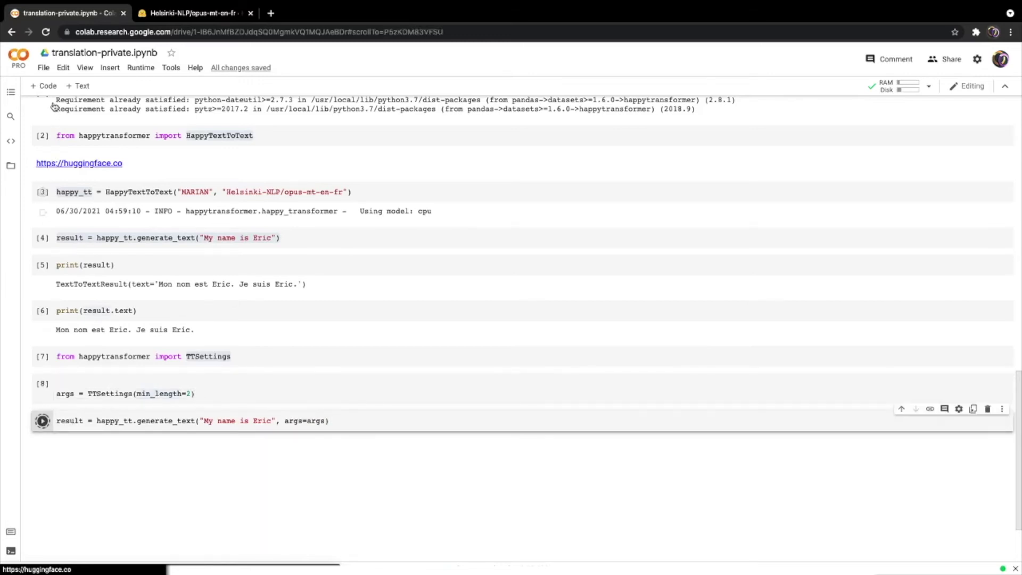
Print result, then result.text, showing the shorter "Mon nom est Eric."
click(42, 86)
text(print(result))
key(shift+Return)
drag(159, 467, 236, 468)
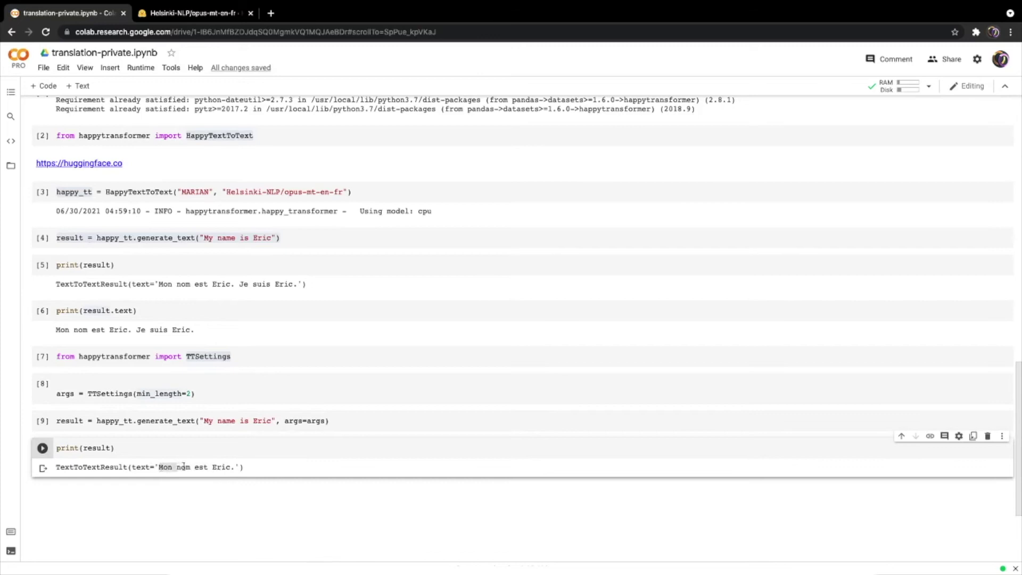
click(112, 448)
text(.text)
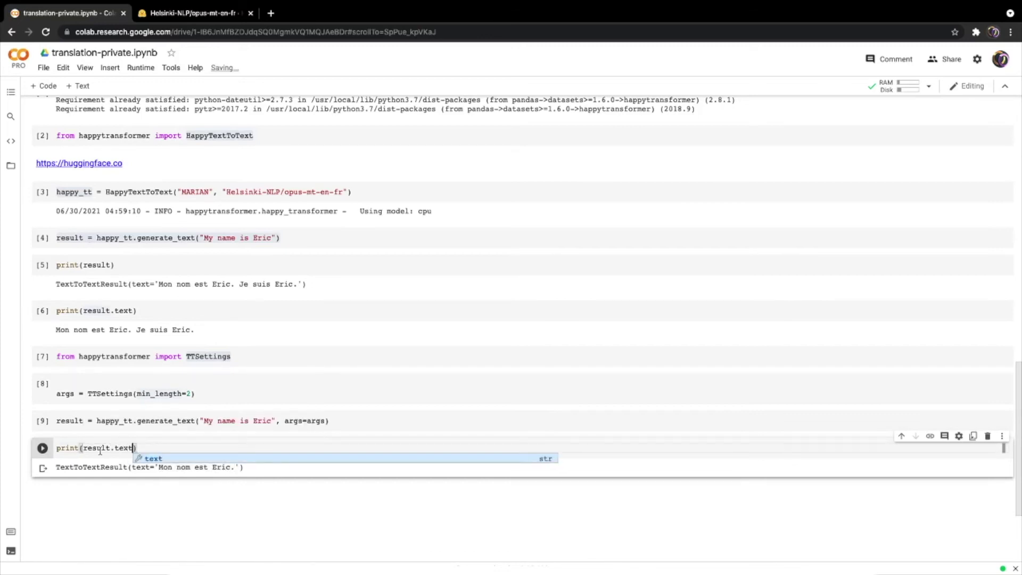
key(shift+Return)
drag(75, 467, 136, 468)
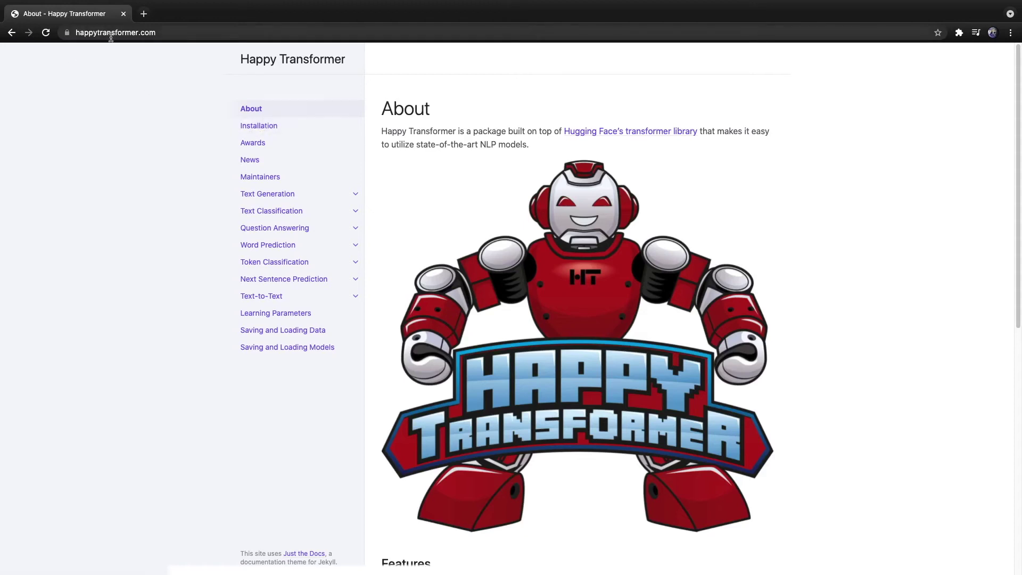
Browse the Happy Transformer docs' Text-to-Text page, then its Settings page
click(274, 295)
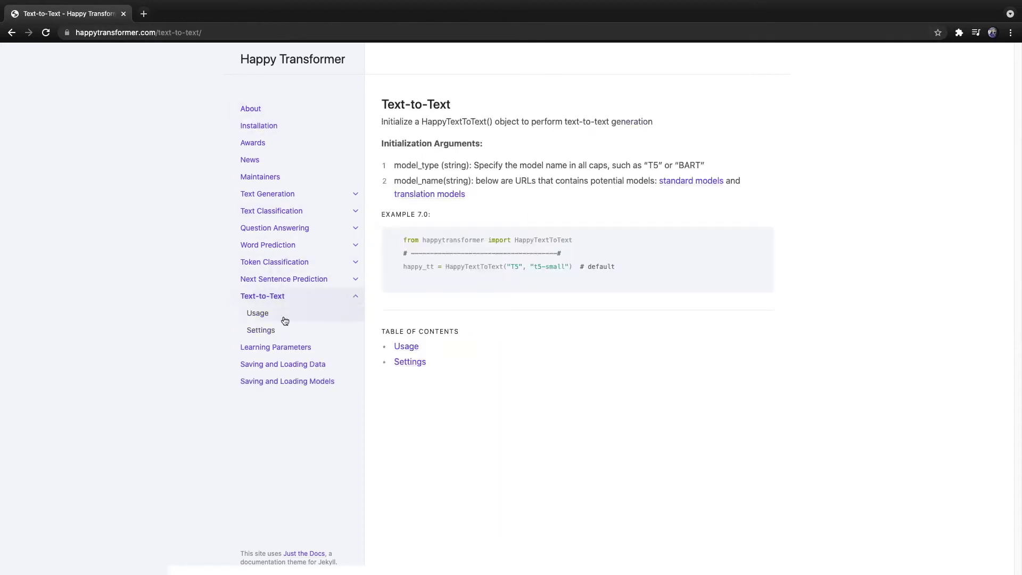
click(284, 331)
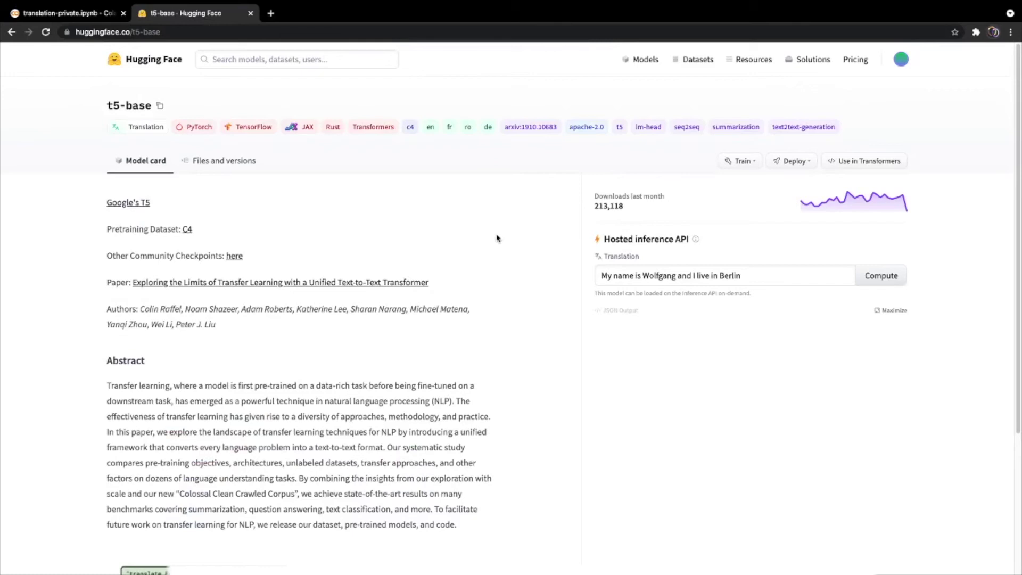
scroll(311, 293, down, 3)
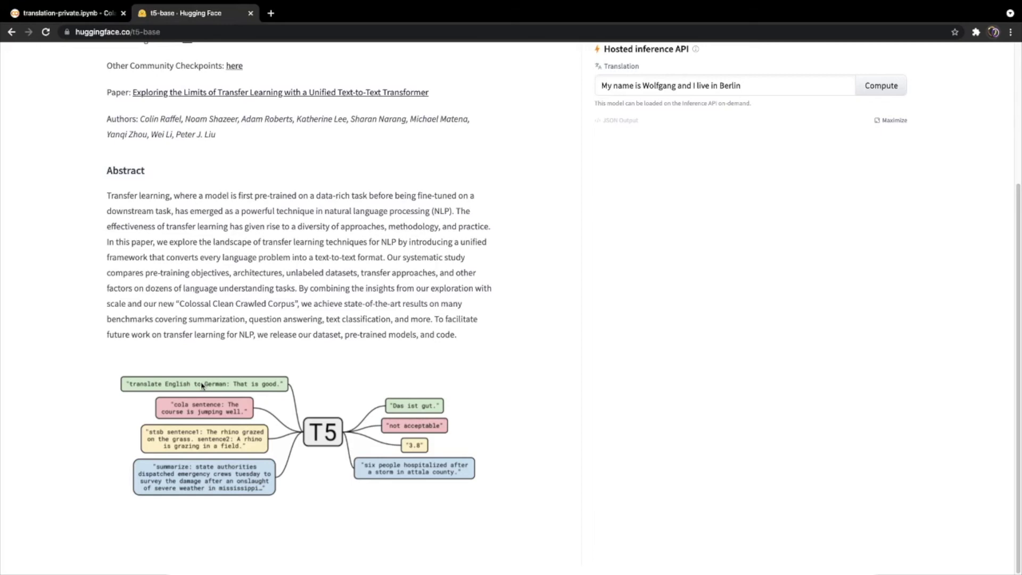
scroll(201, 386, up, 5)
Paste the model-creation line under T5, renaming it to happy_t5 with type "T5"
click(48, 14)
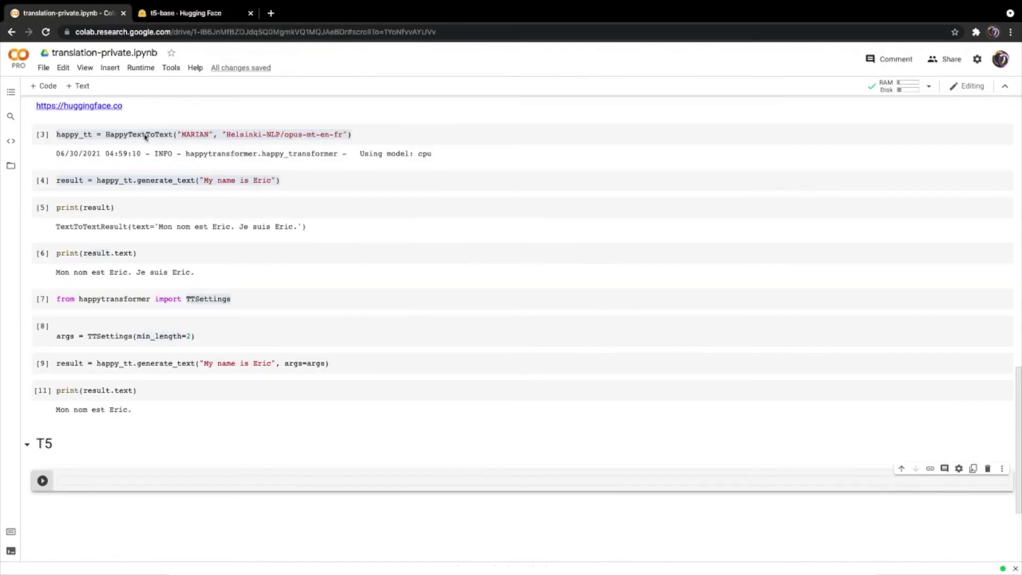
triple_click(119, 134)
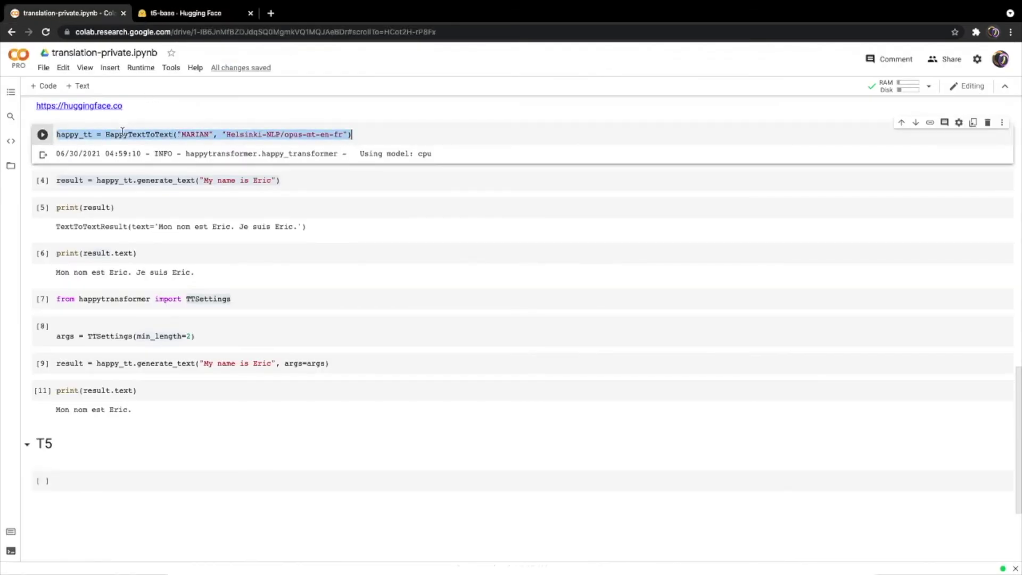
key(ctrl+c)
click(73, 481)
key(ctrl+v)
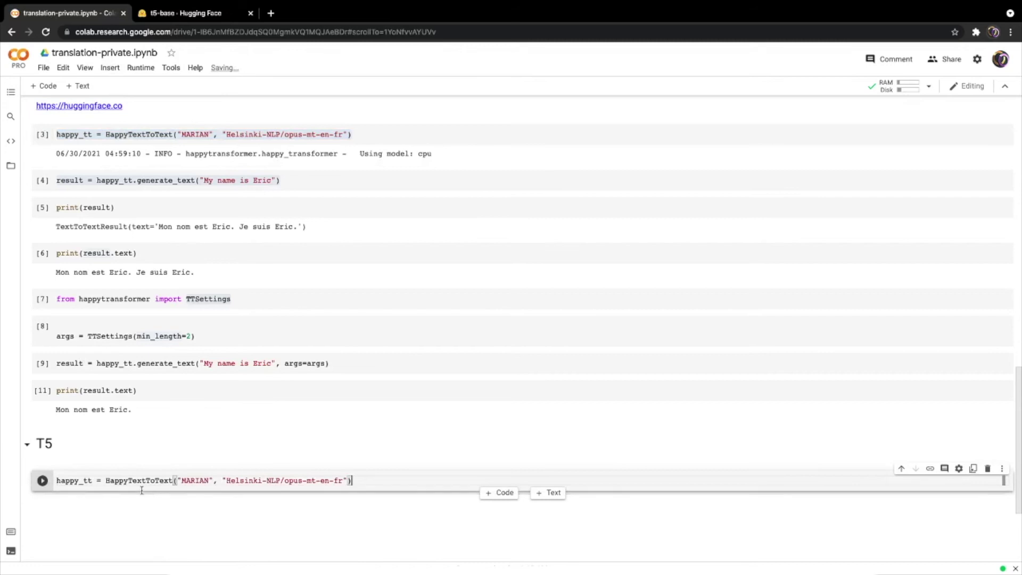
click(92, 480)
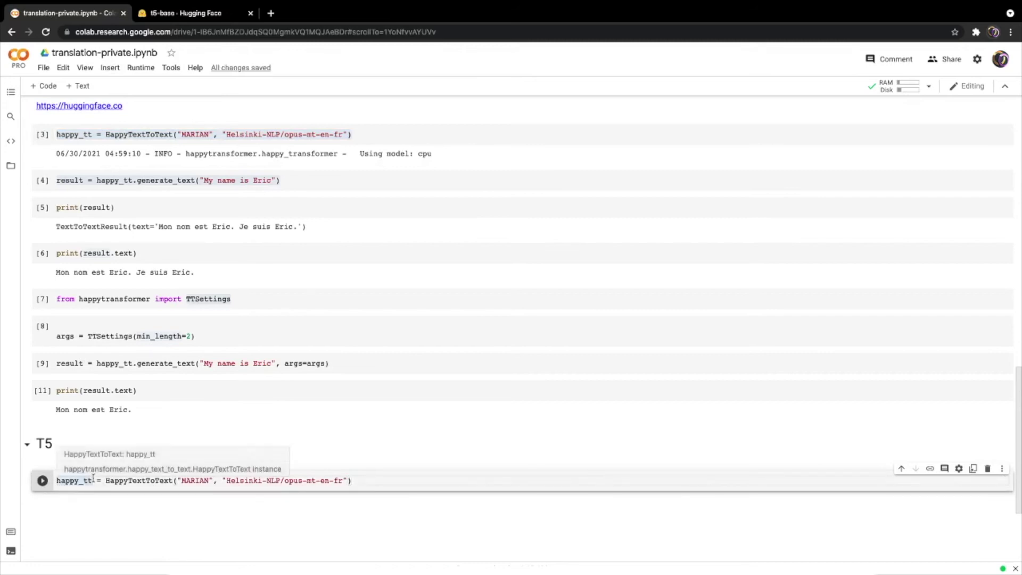
key(BackSpace)
text(5)
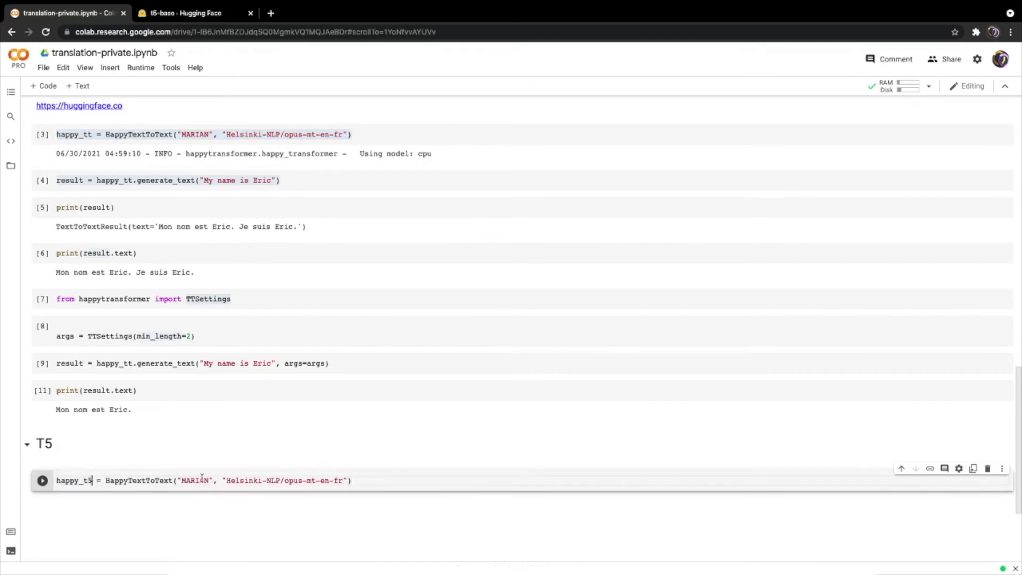
double_click(202, 480)
text(T)
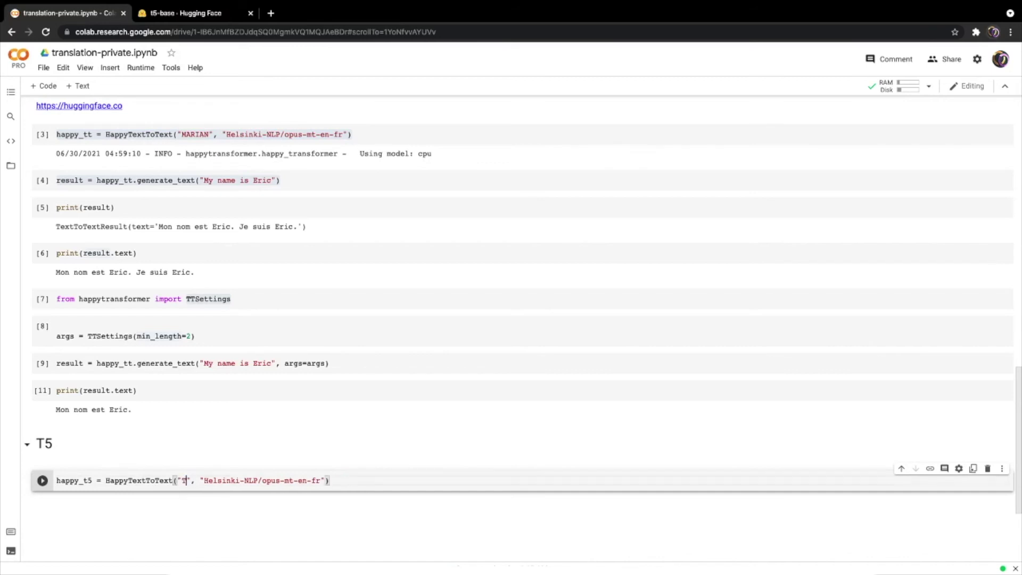
text(5)
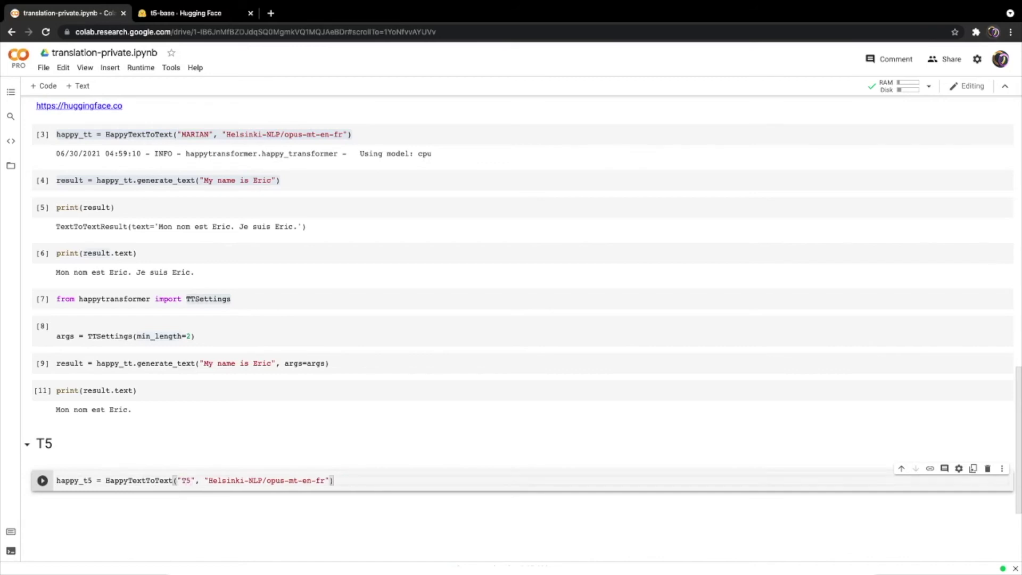
Replace the Helsinki model name with "t5-base" from Hugging Face and run the cell
click(157, 14)
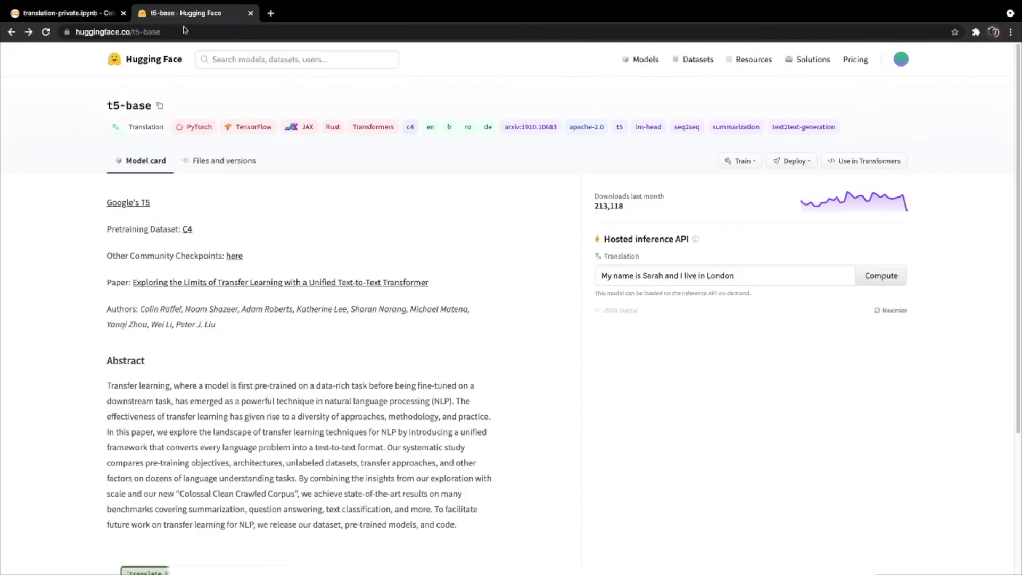
click(160, 105)
click(55, 13)
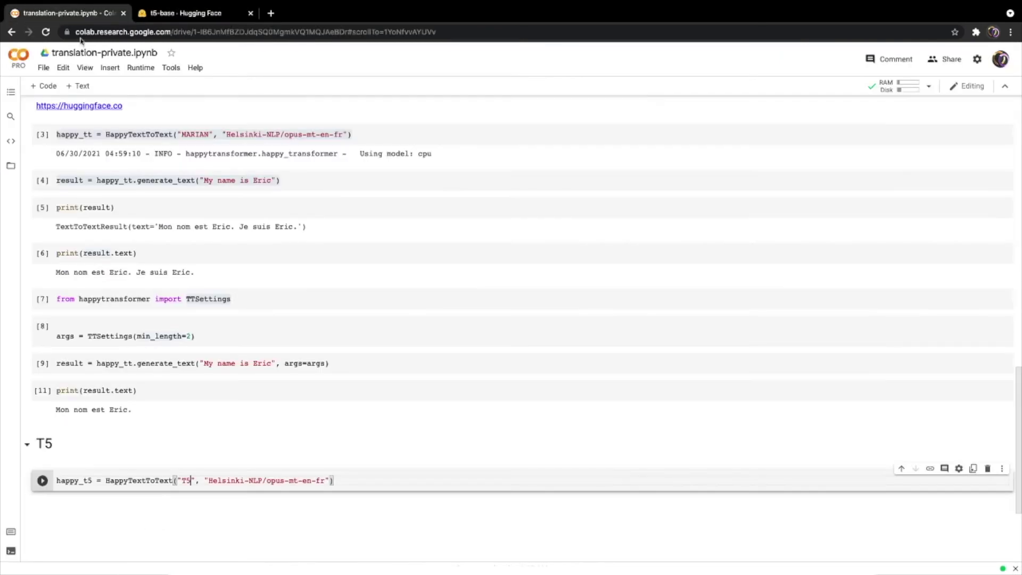
drag(209, 481, 306, 496)
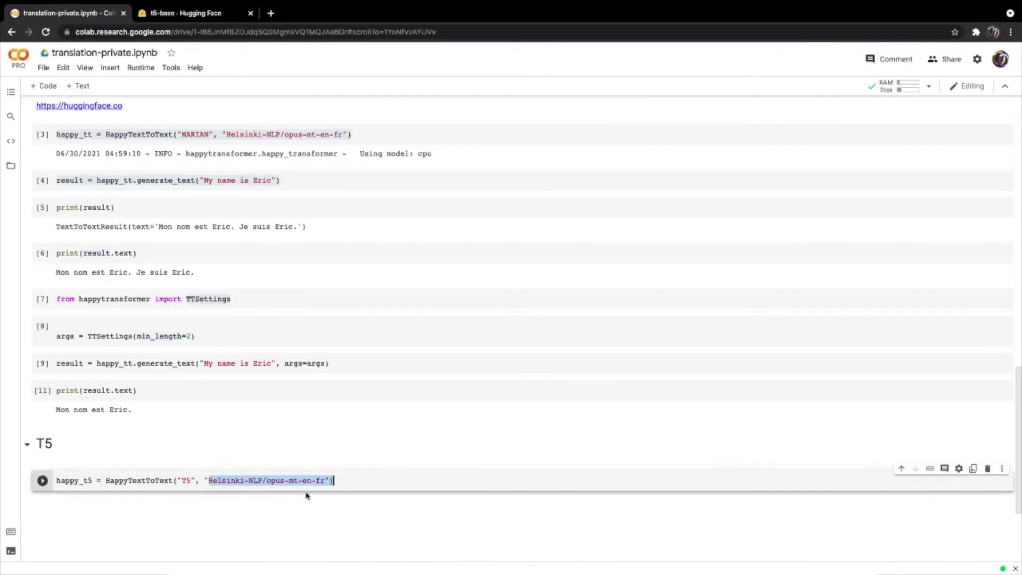
key(ctrl+v)
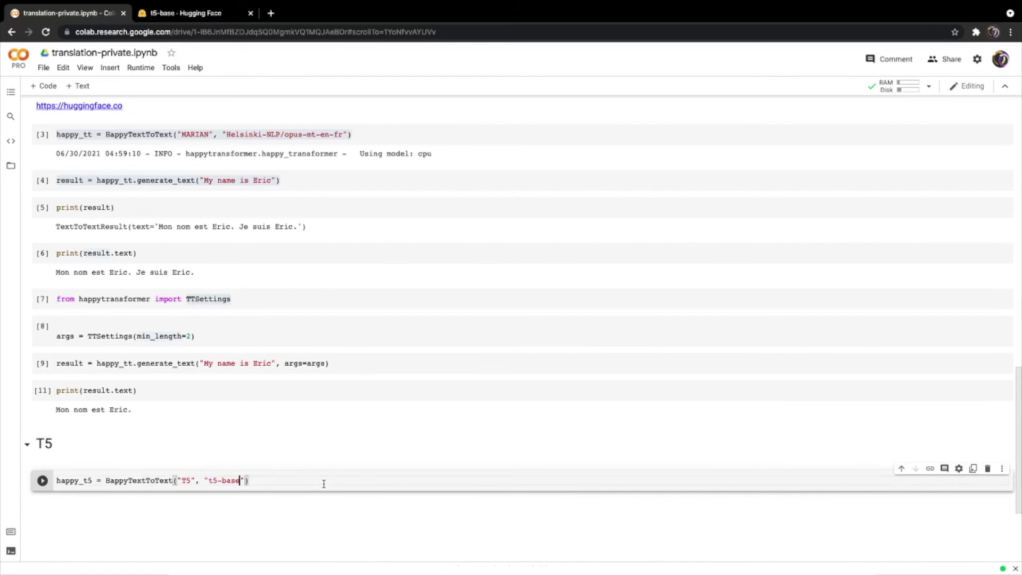
click(43, 480)
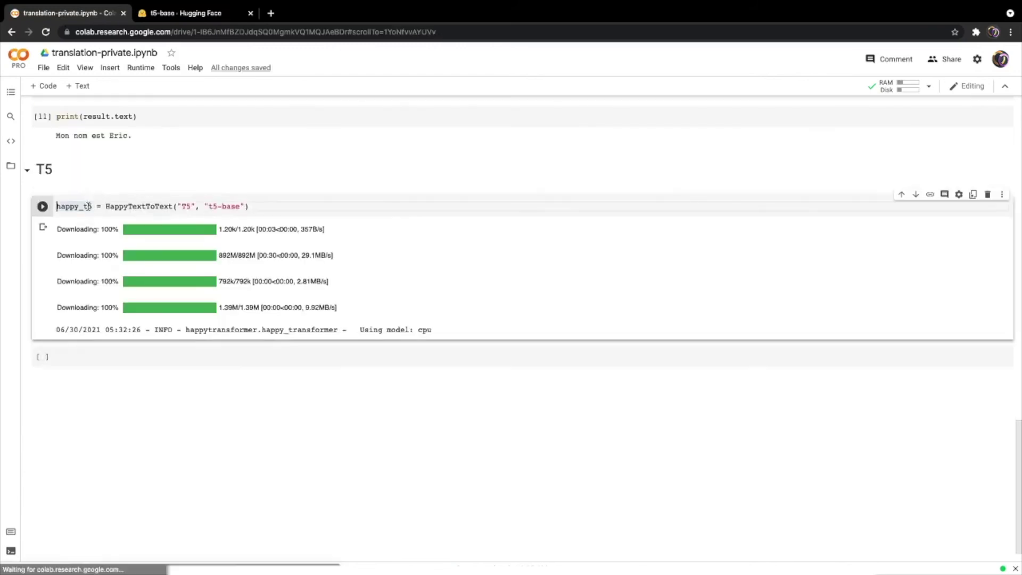
Start a happy_t5.generate_text('') cell, then view the t5-base model page
double_click(75, 207)
key(ctrl+c)
click(88, 357)
key(ctrl+v)
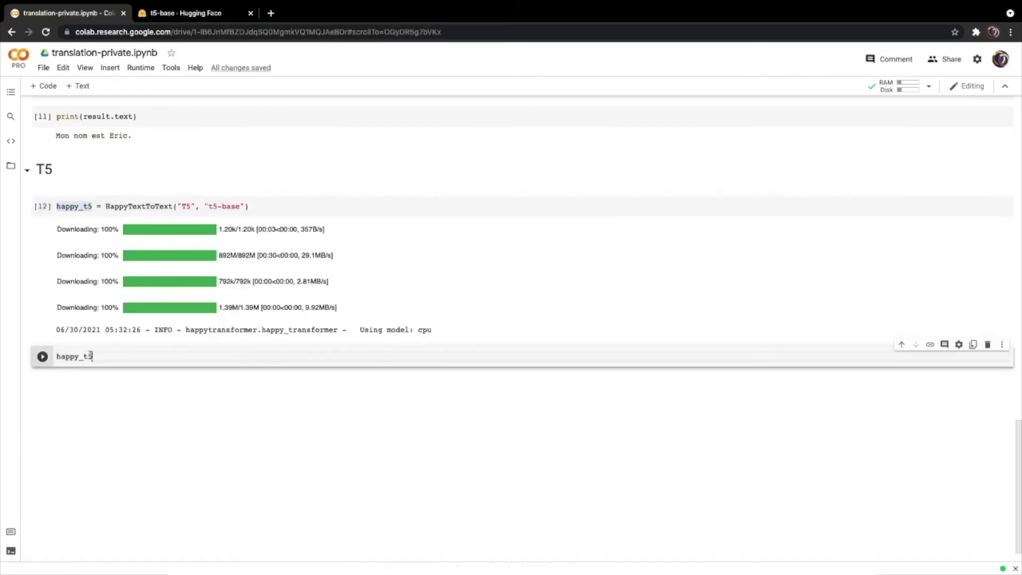
text(.ge)
key(Tab)
text(()
mouse_move(126, 357)
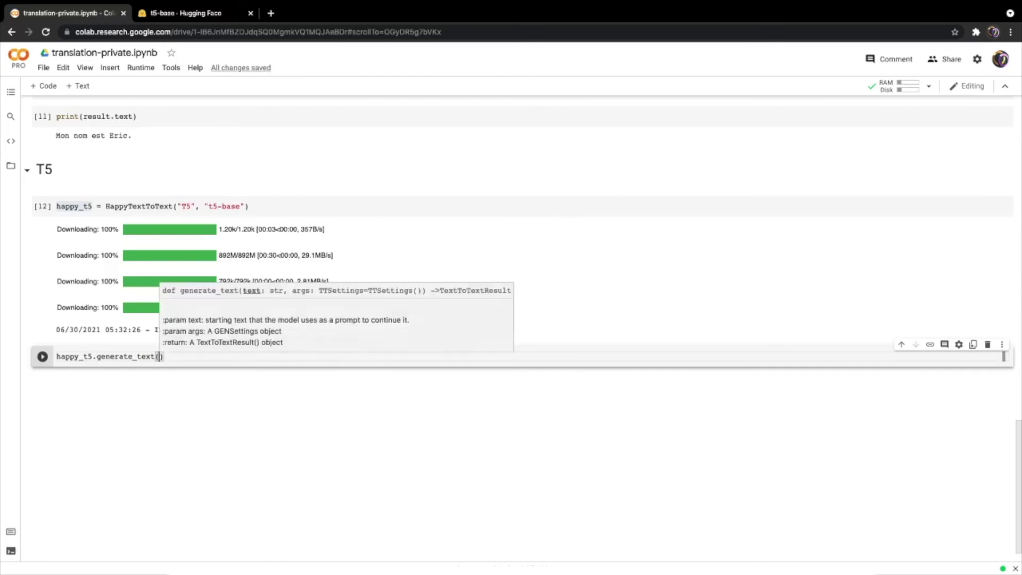
text(")
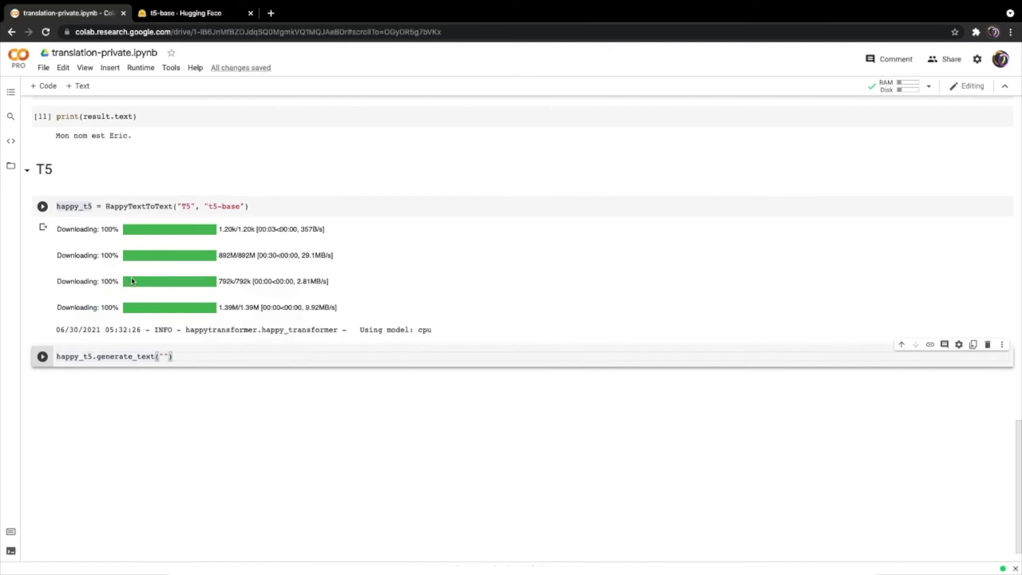
click(190, 13)
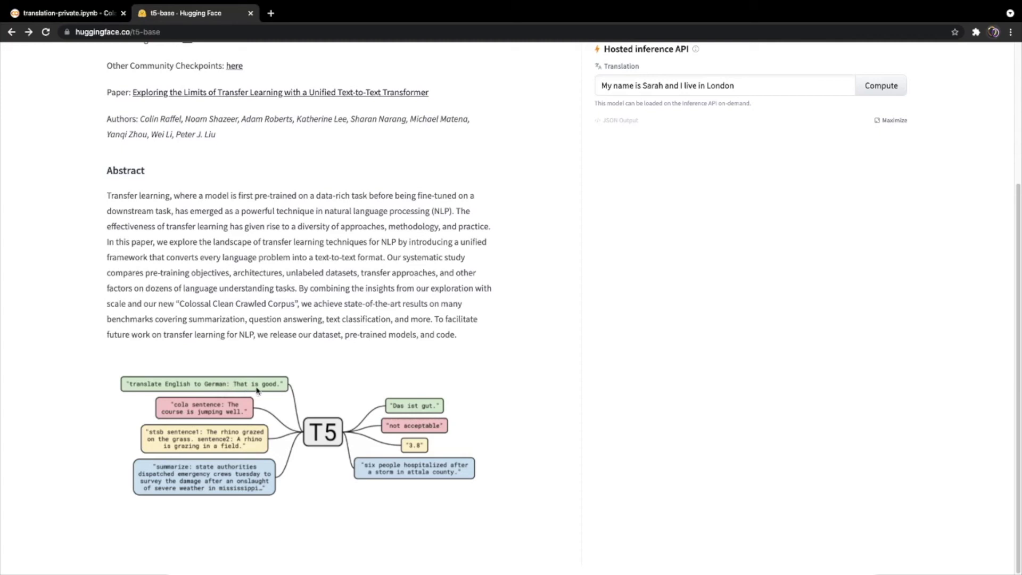
Return to the Colab notebook to begin the T5 prompt 'translate English to French'
click(86, 12)
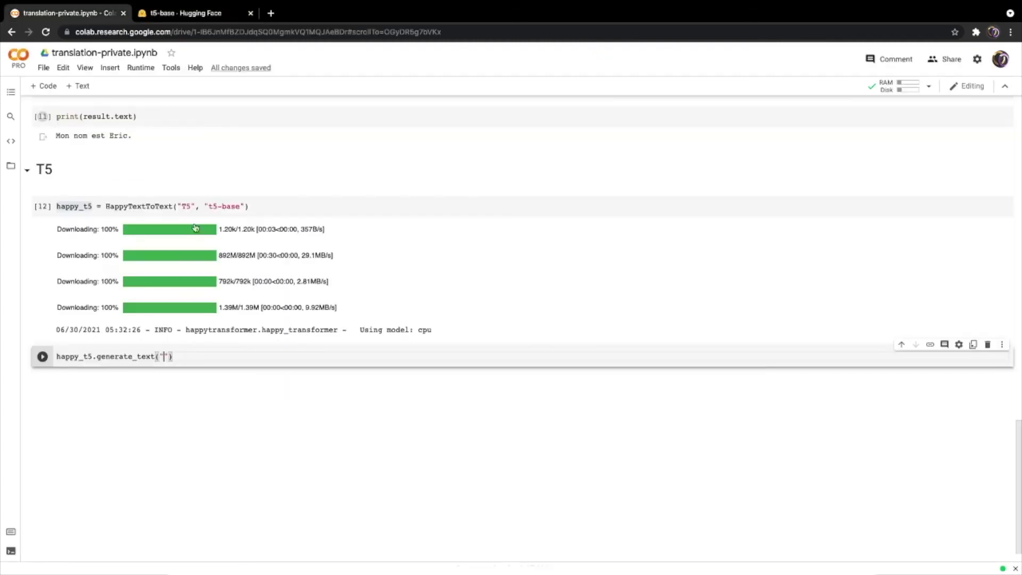
text(tran)
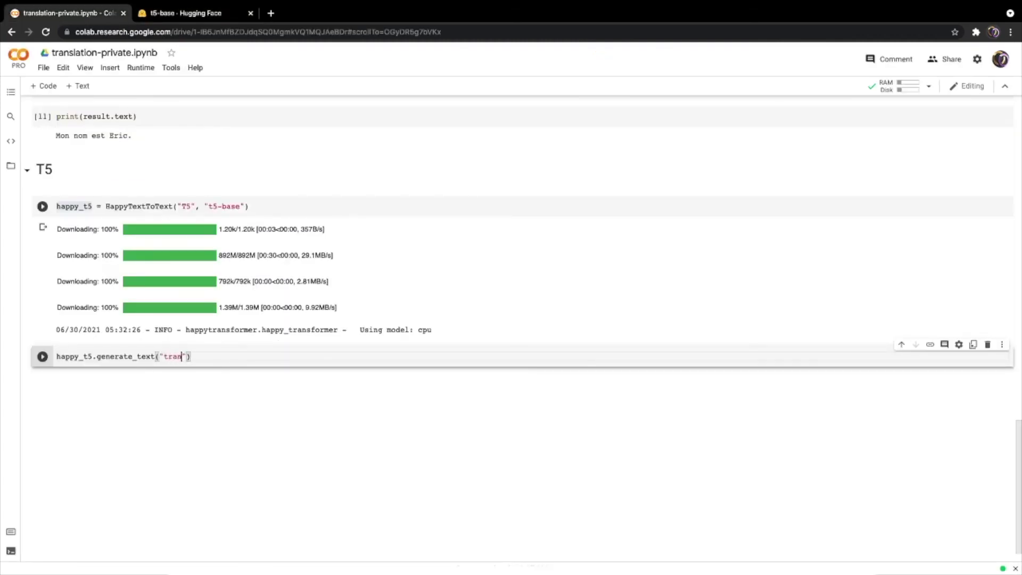
text(slate English to)
text( French: )
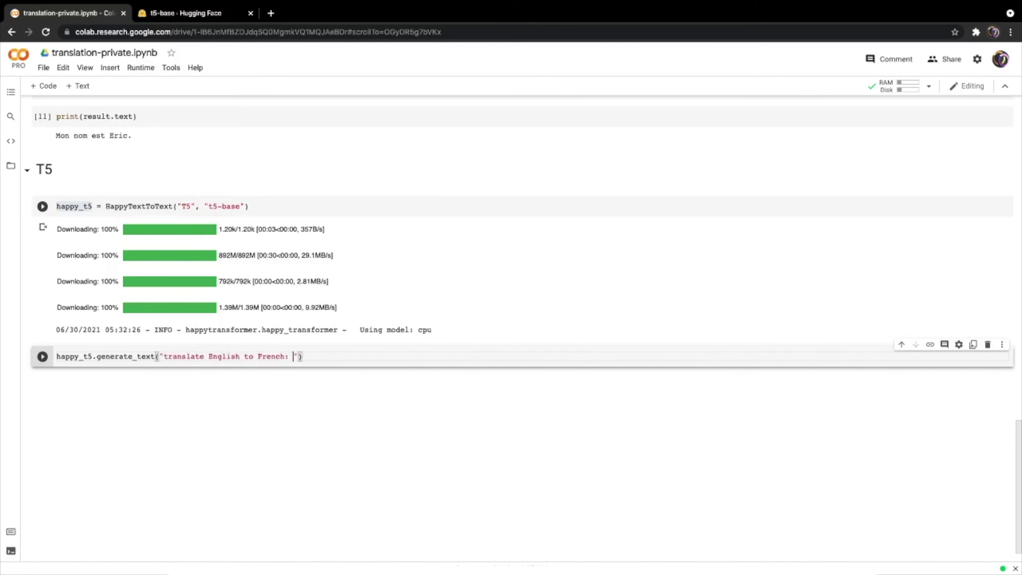
text(Hell)
text(o my na)
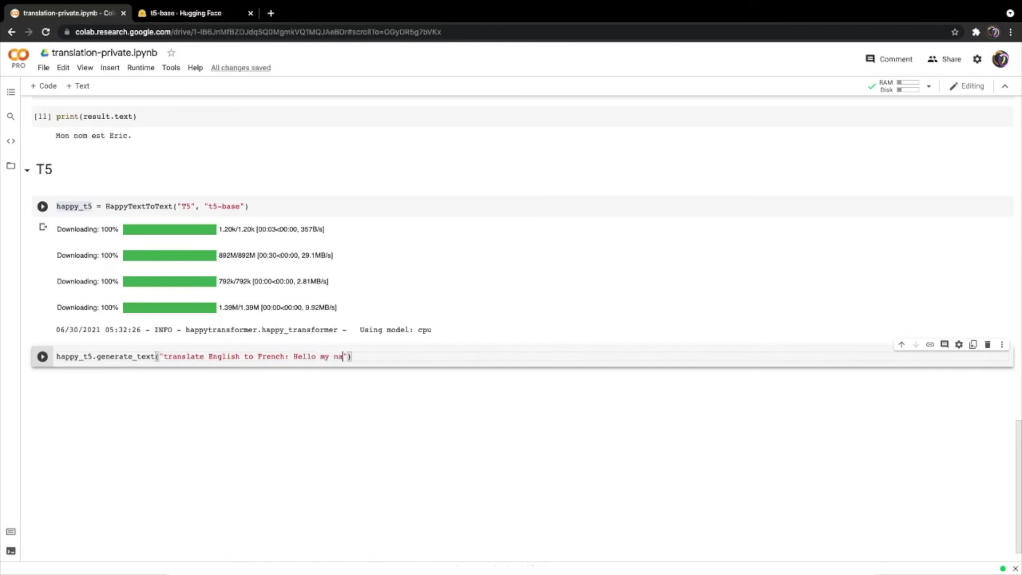
text(me is Eric")
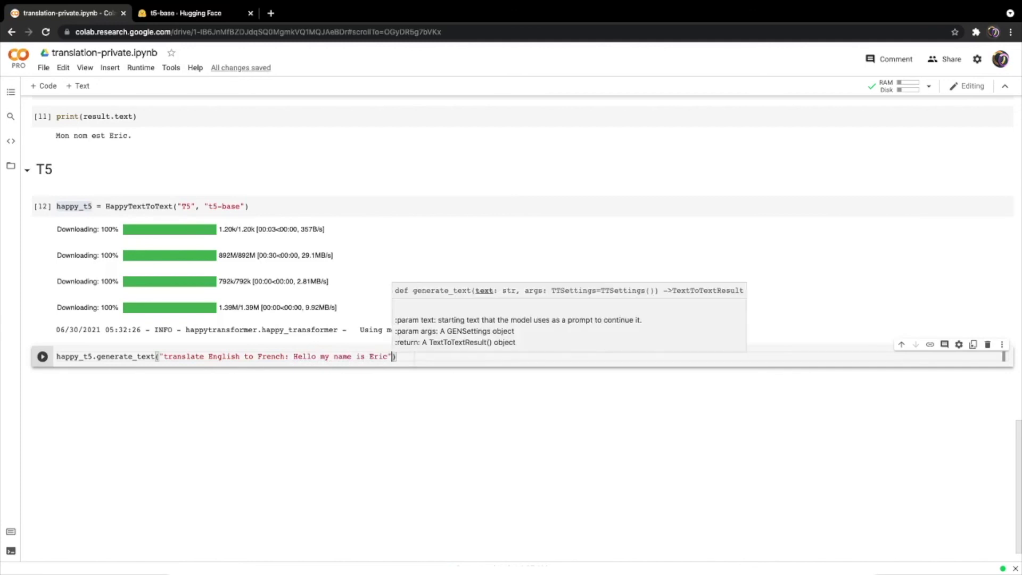
text(, )
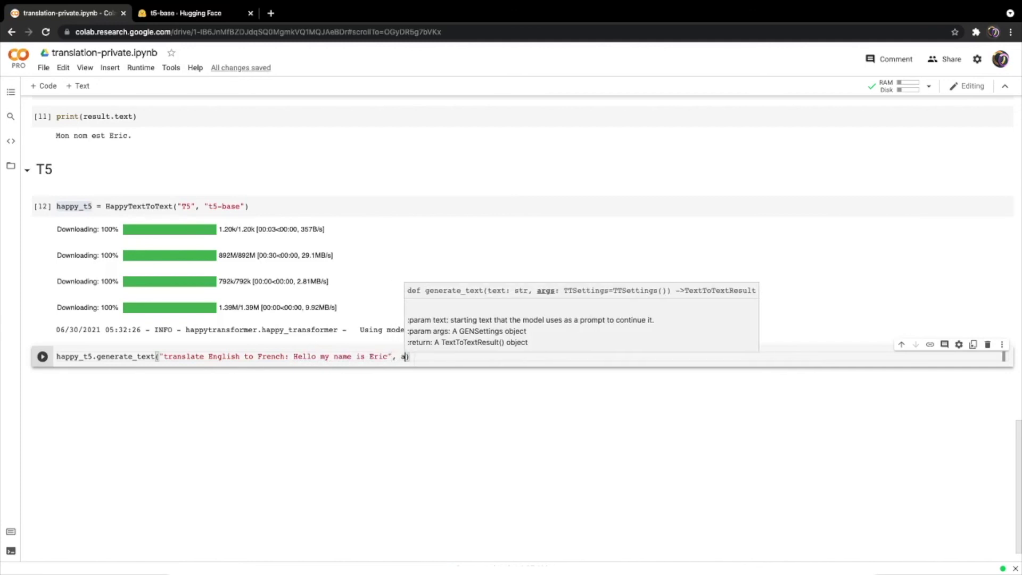
text(args=a)
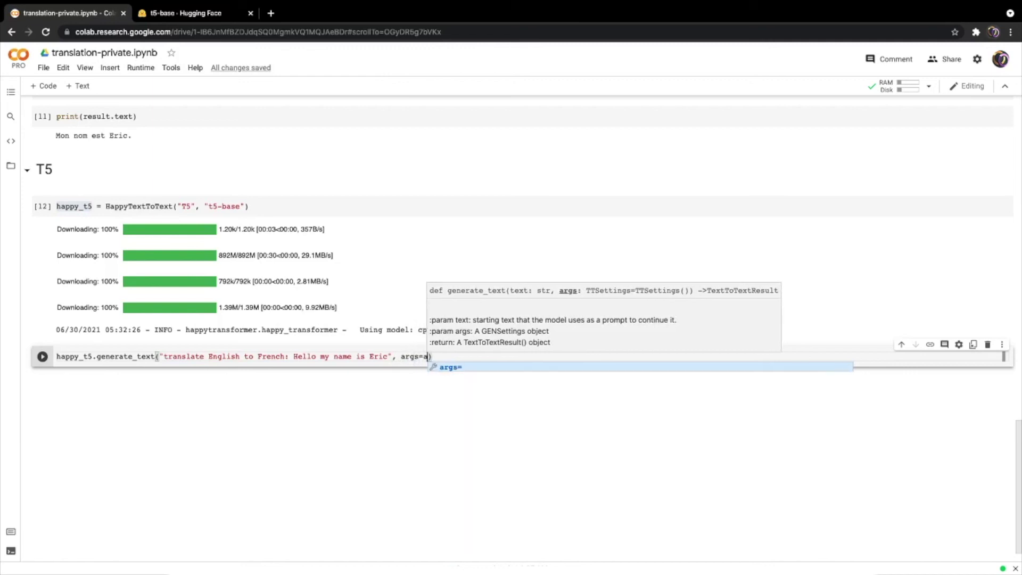
text(rgs)
scroll(262, 317, up, 5)
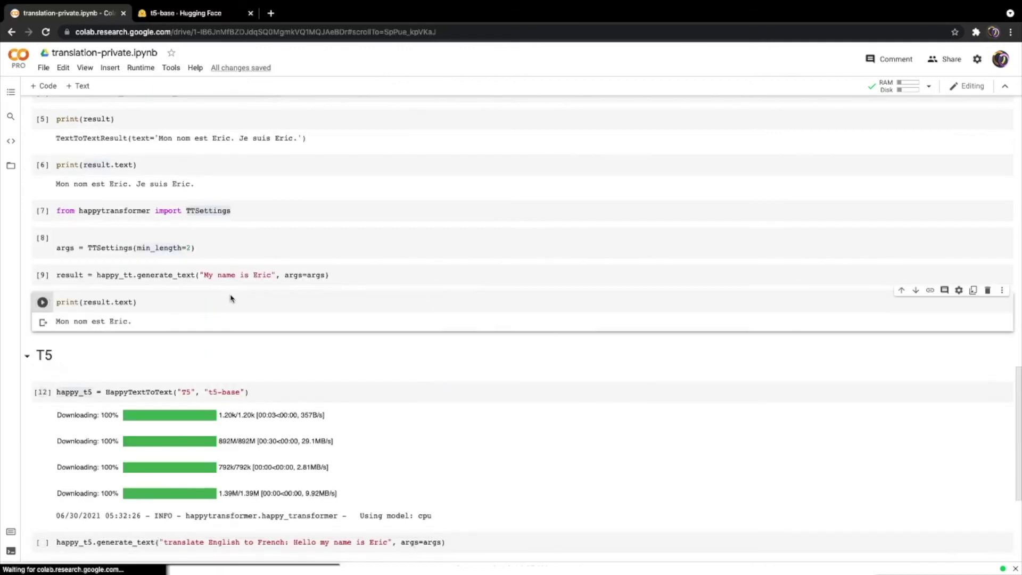
scroll(230, 296, up, 5)
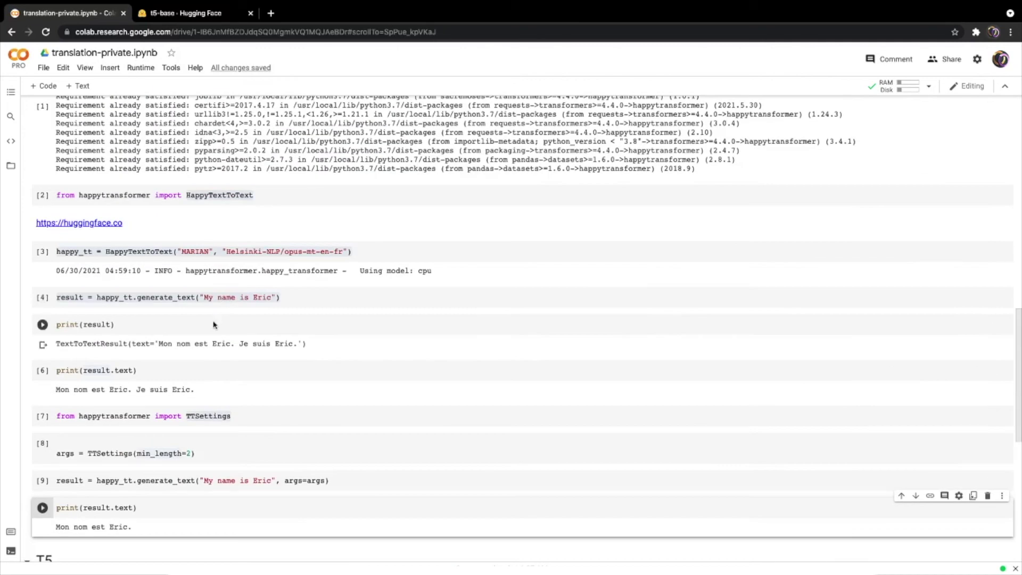
click(168, 453)
double_click(168, 453)
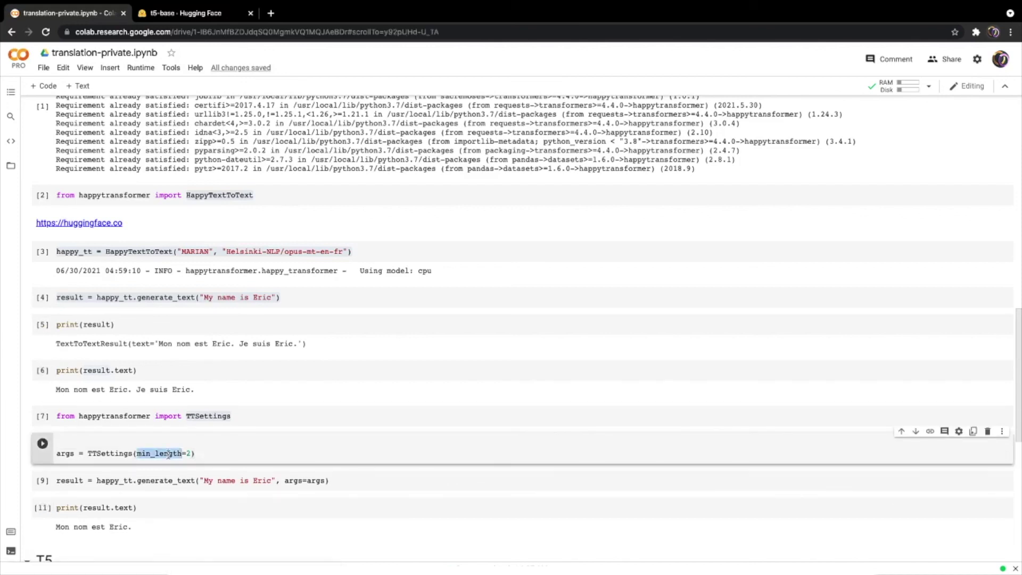
scroll(166, 455, down, 2)
scroll(165, 462, down, 7)
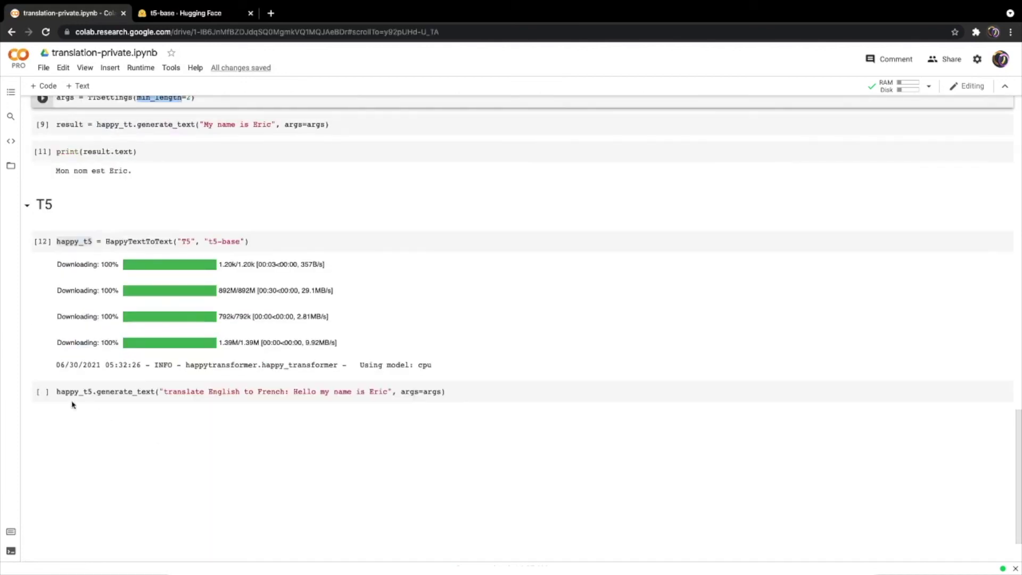
click(90, 392)
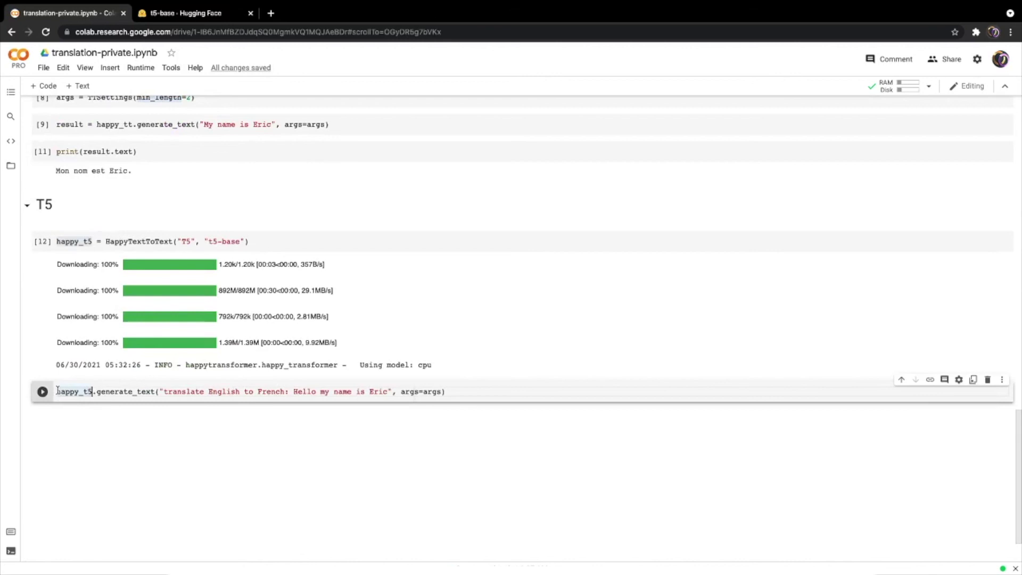
click(57, 393)
text(result =)
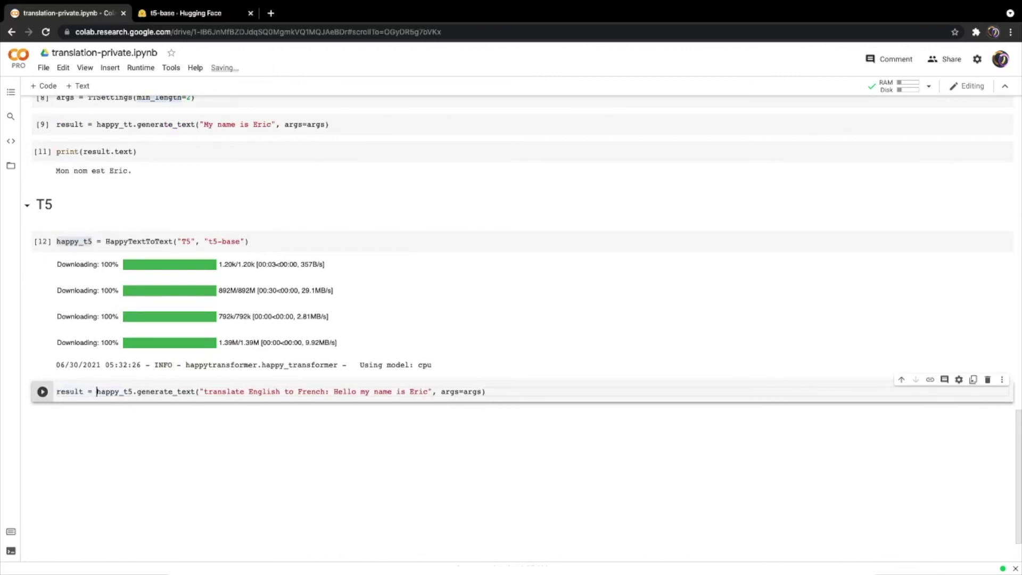
Run the T5 translation cell and the print(result.text) cell, showing 'Bonjour, mon nom est Eric'
click(43, 391)
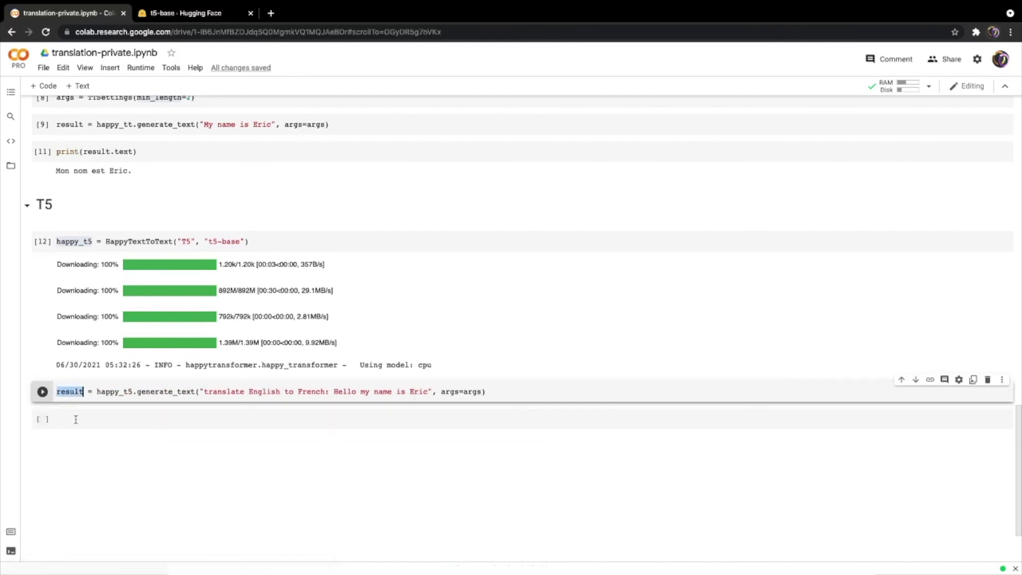
text(print(result)
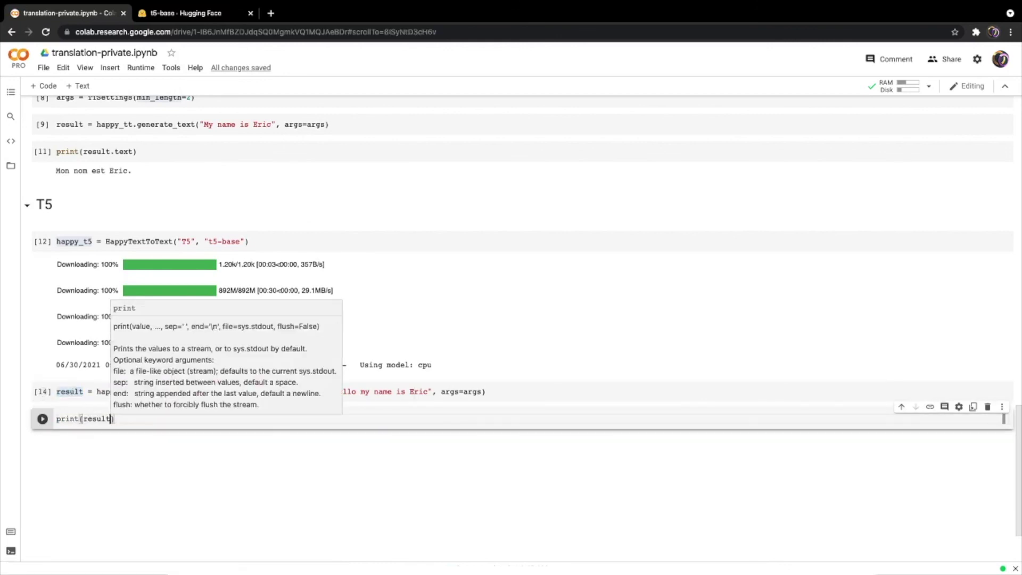
text().text)
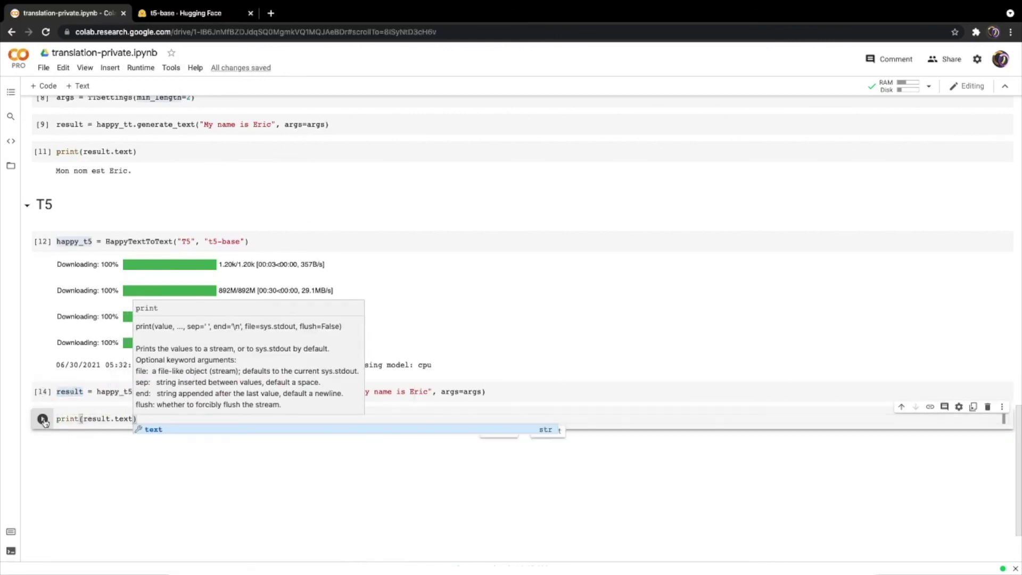
click(42, 418)
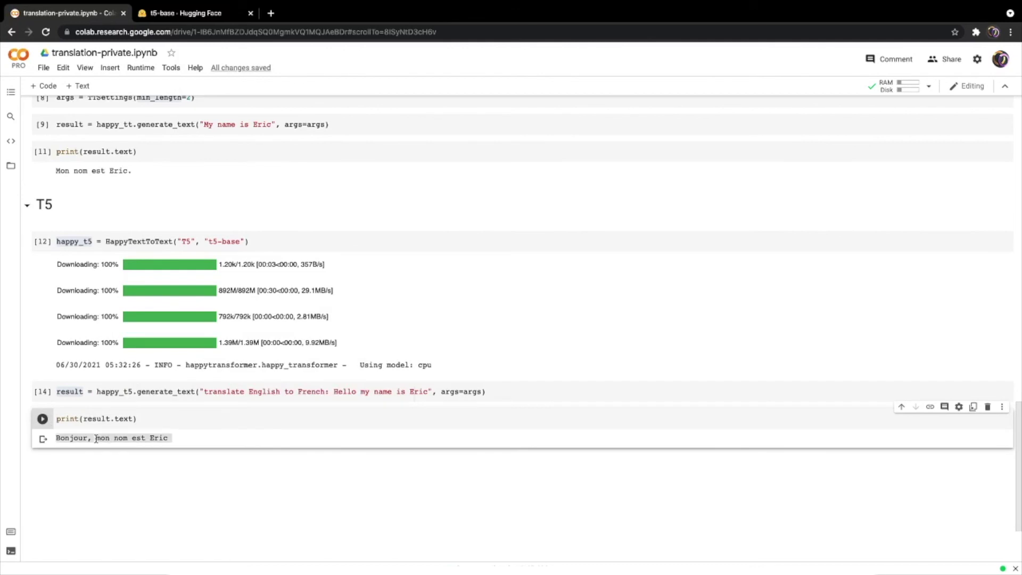